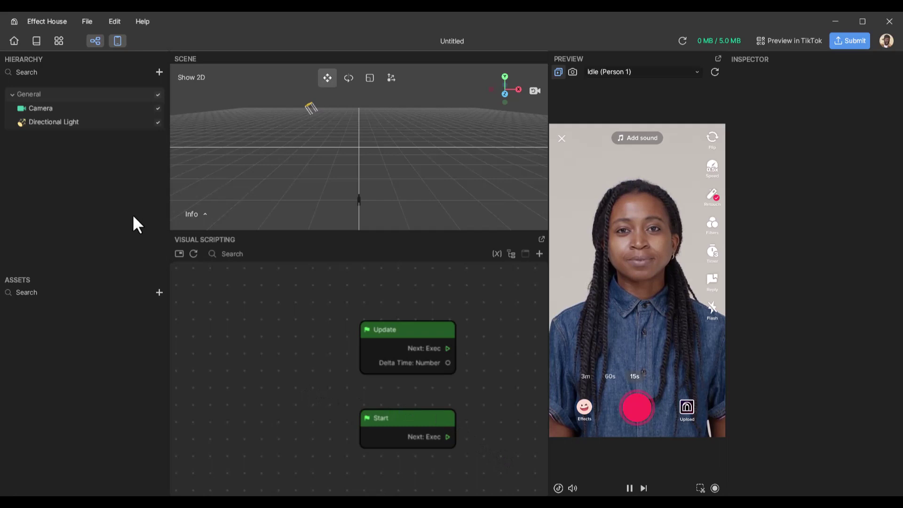
- Add a 2D Screen Image object, which creates a 2D Foreground Effects group with a 2D Camera
click(158, 73)
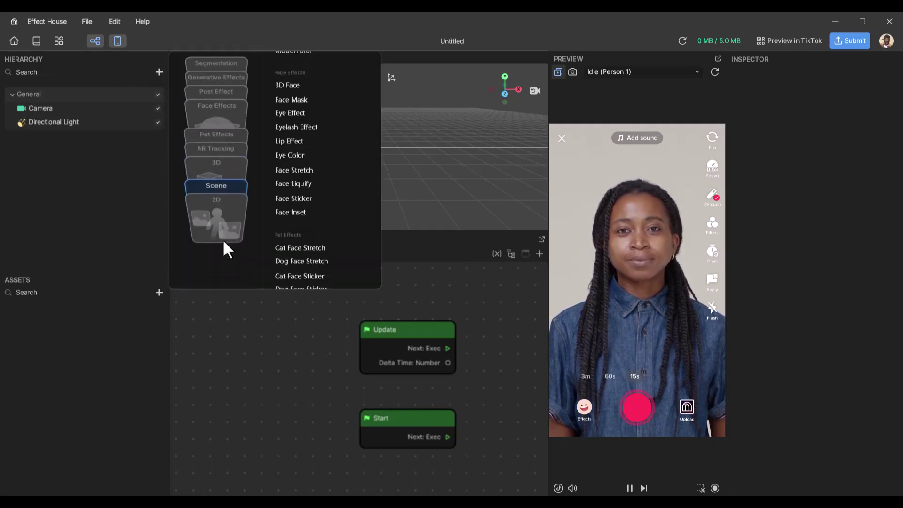
mouse_move(224, 243)
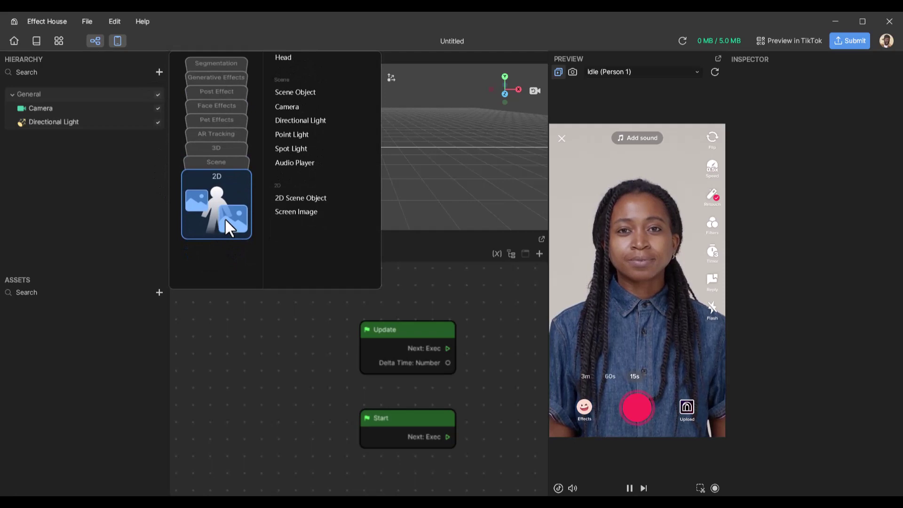
click(309, 210)
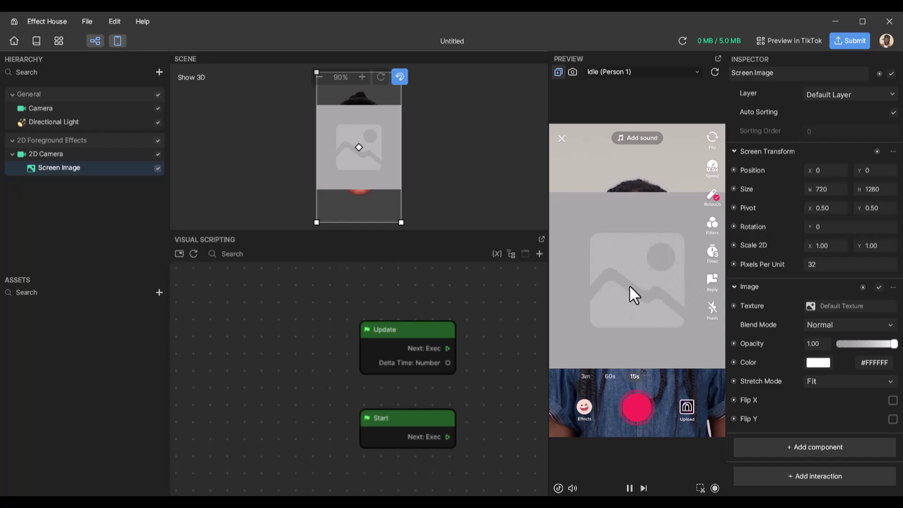
- Import 0.png–2.png from the numbers assets folder as a texture sequence
right_click(87, 352)
mouse_move(114, 361)
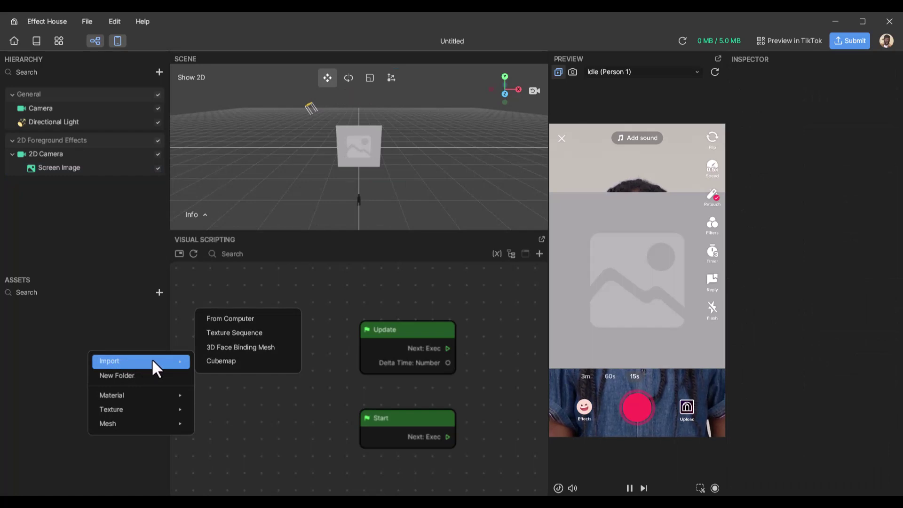
click(231, 332)
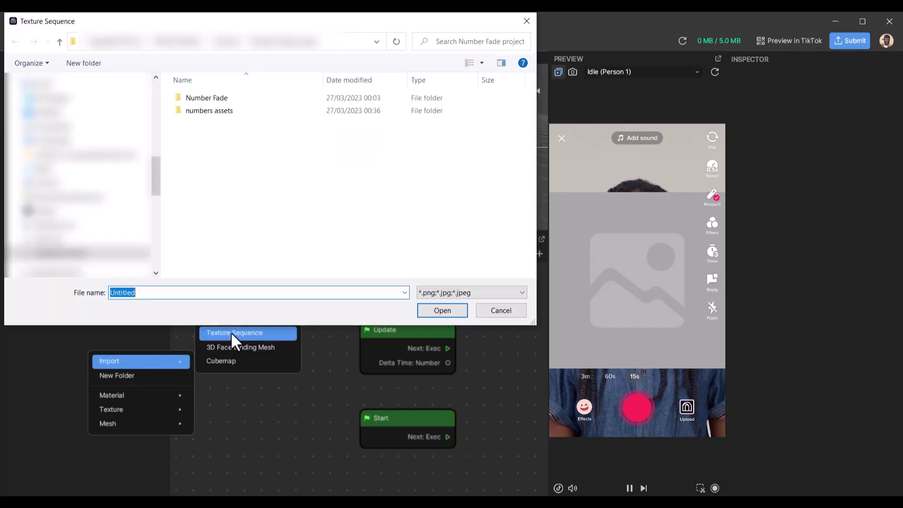
click(344, 39)
right_click(343, 39)
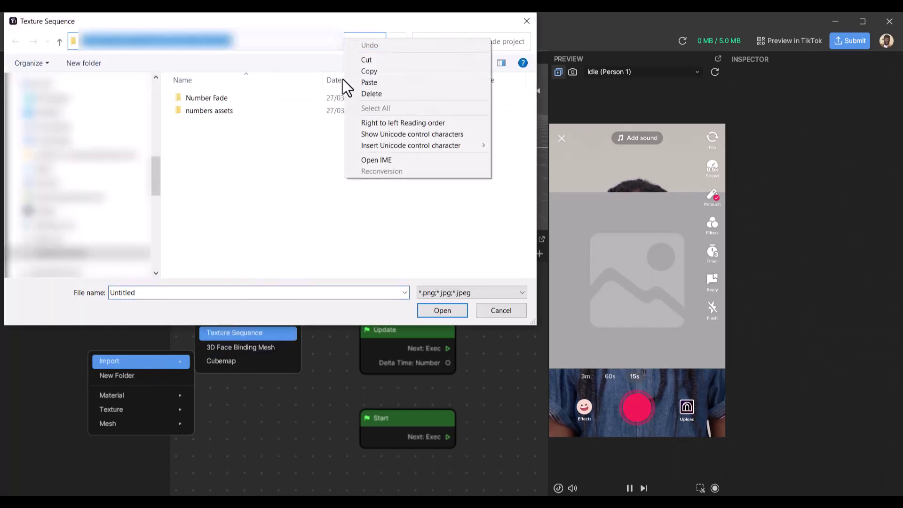
click(238, 115)
double_click(238, 114)
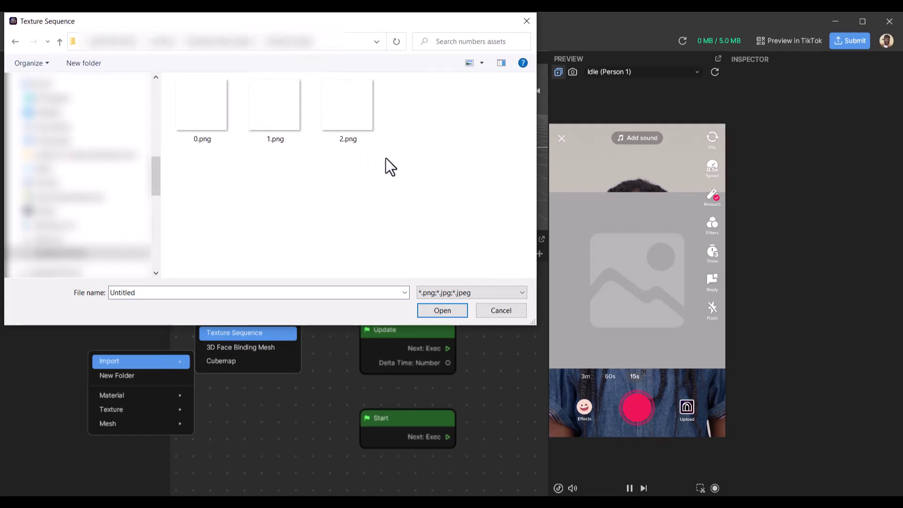
drag(386, 158, 198, 100)
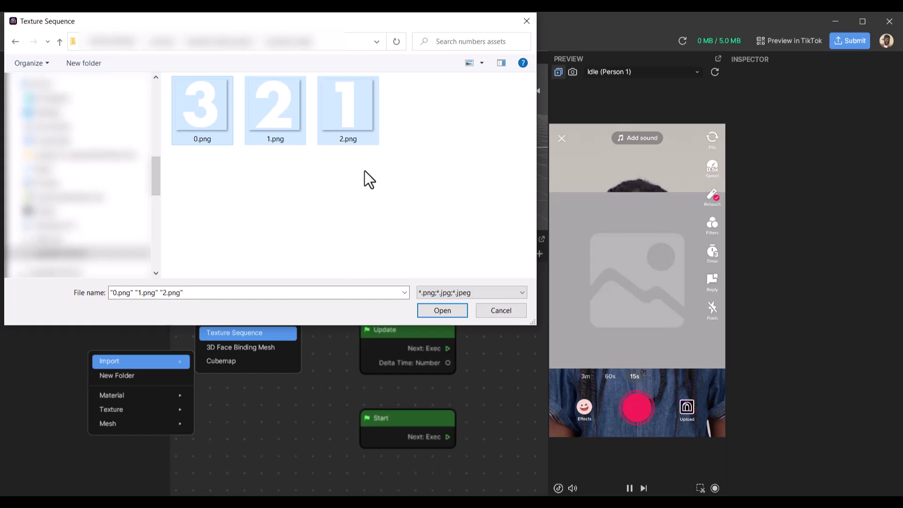
click(451, 312)
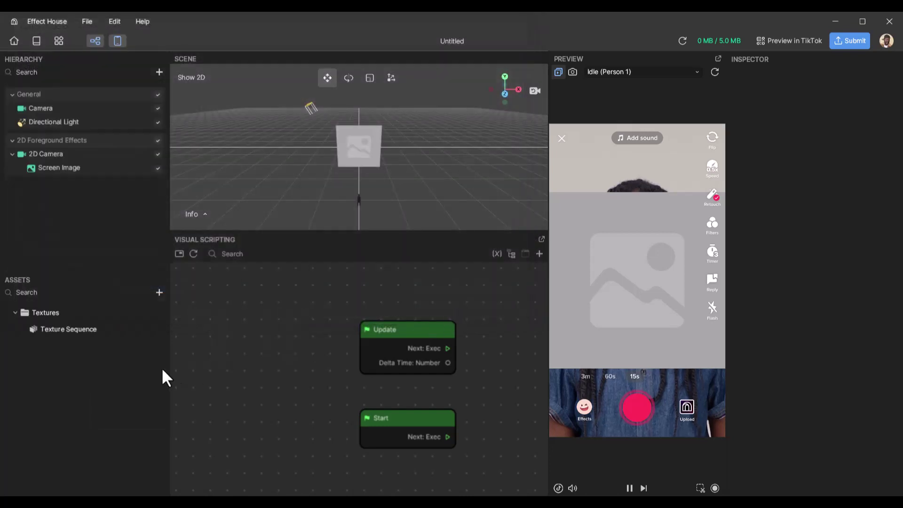
- Rename the new texture sequence asset to 'countdown'
double_click(75, 329)
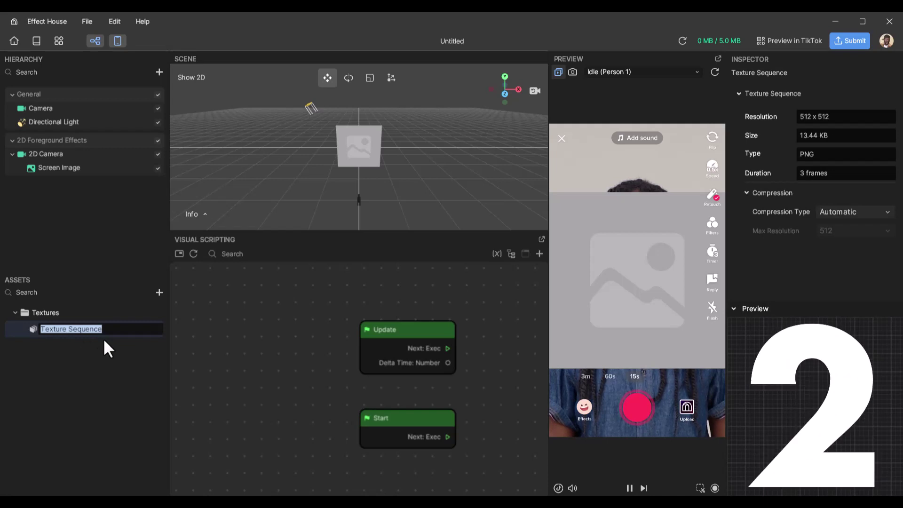
text(coun)
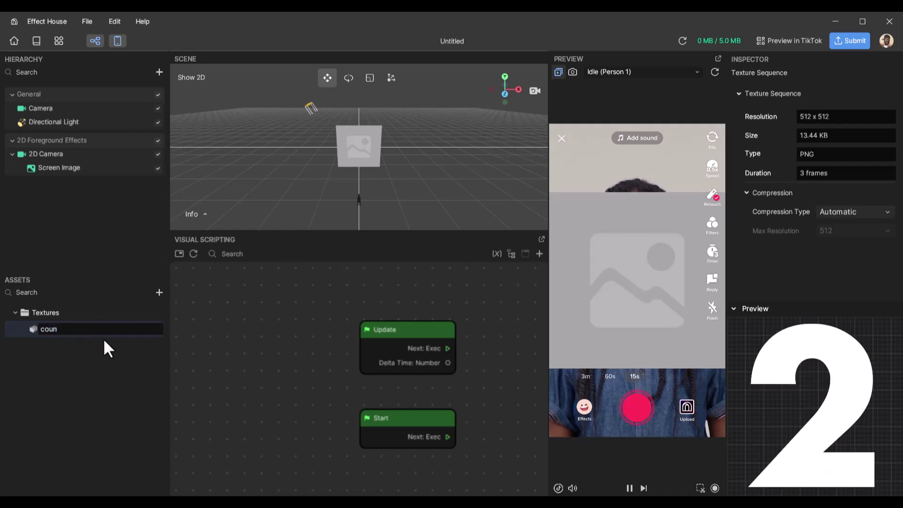
text(tdown)
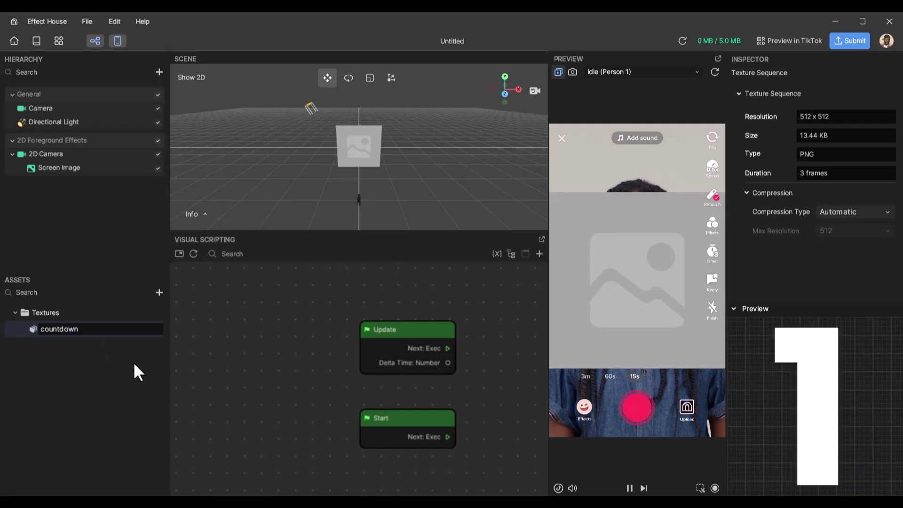
key(Return)
click(141, 390)
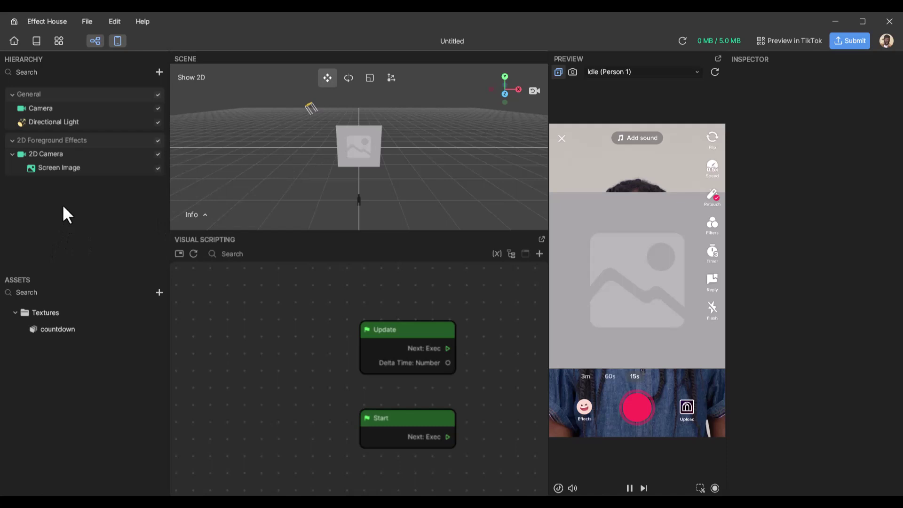
- Duplicate the Screen Image object in the Hierarchy
right_click(50, 170)
click(50, 168)
right_click(49, 168)
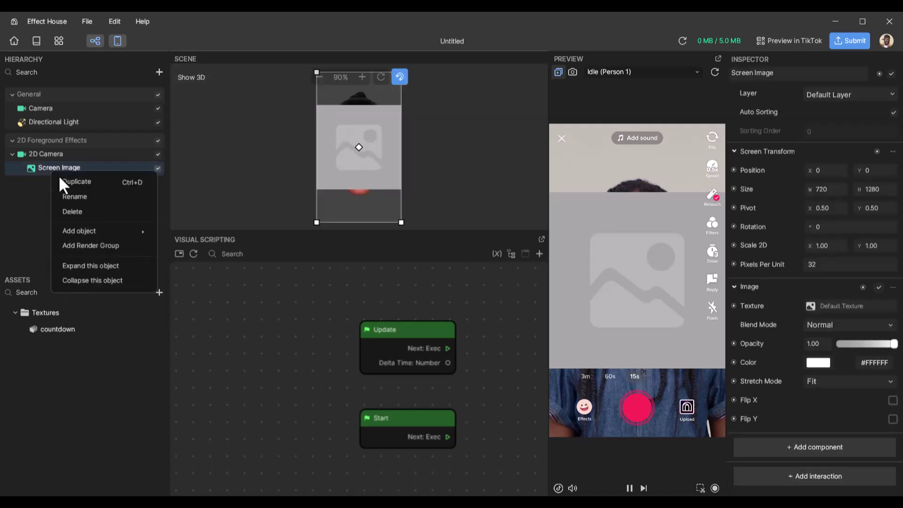
click(66, 179)
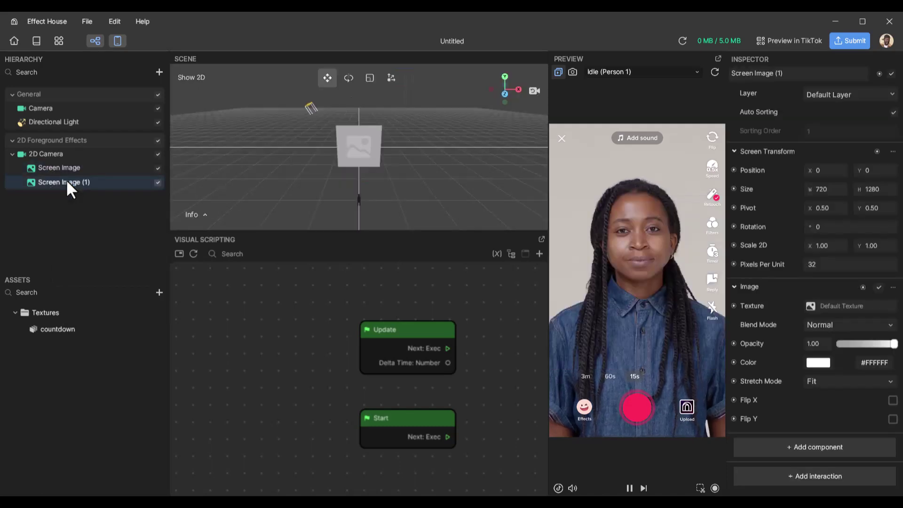
- Rename the duplicated image object to 'result'
double_click(72, 184)
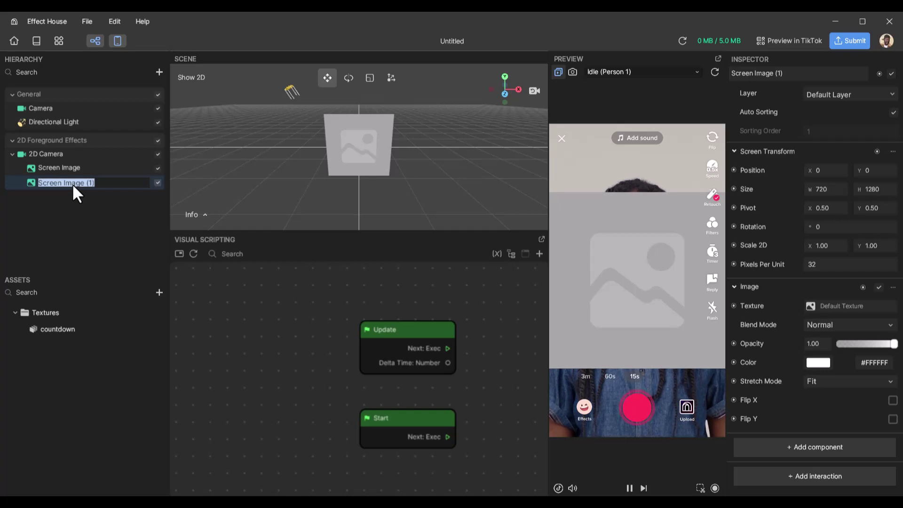
text(plc)
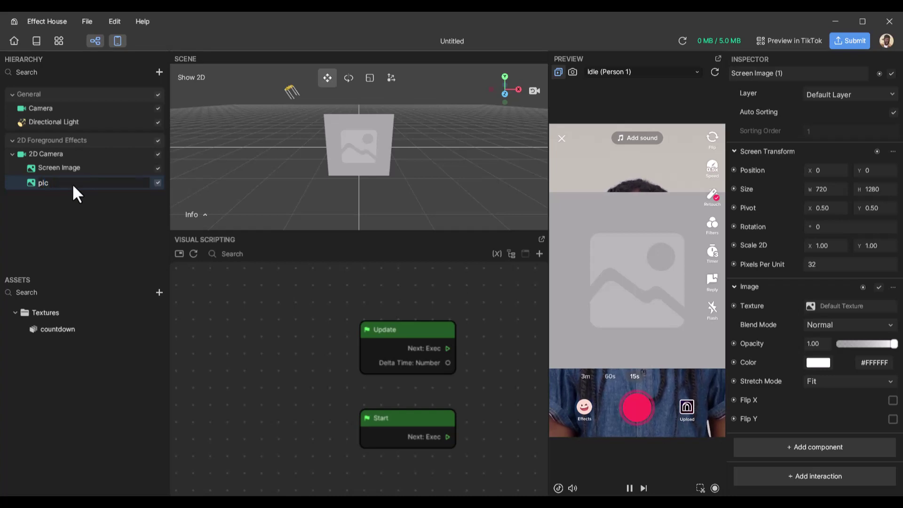
key(BackSpace)
key(BackSpace)
key(BackSpace)
text(result)
key(Return)
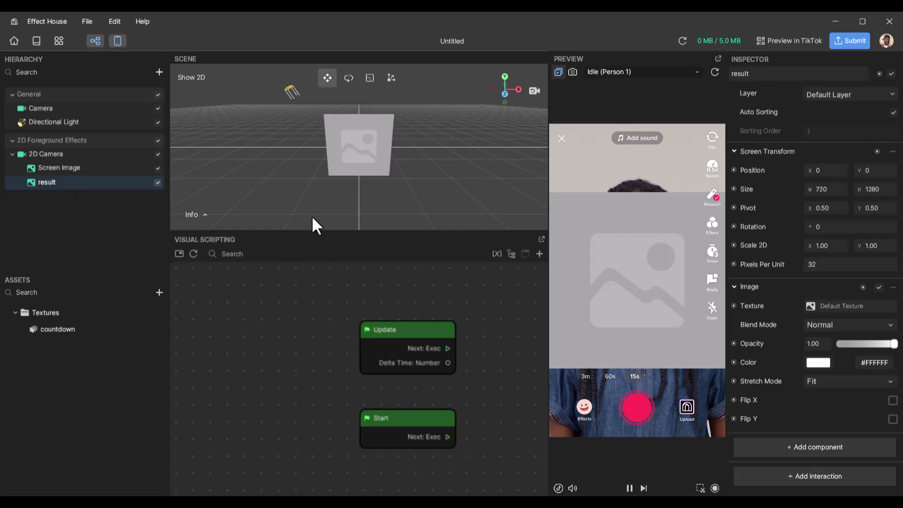
- Import the red-lips collage photo from the computer as a texture asset
drag(385, 316, 130, 393)
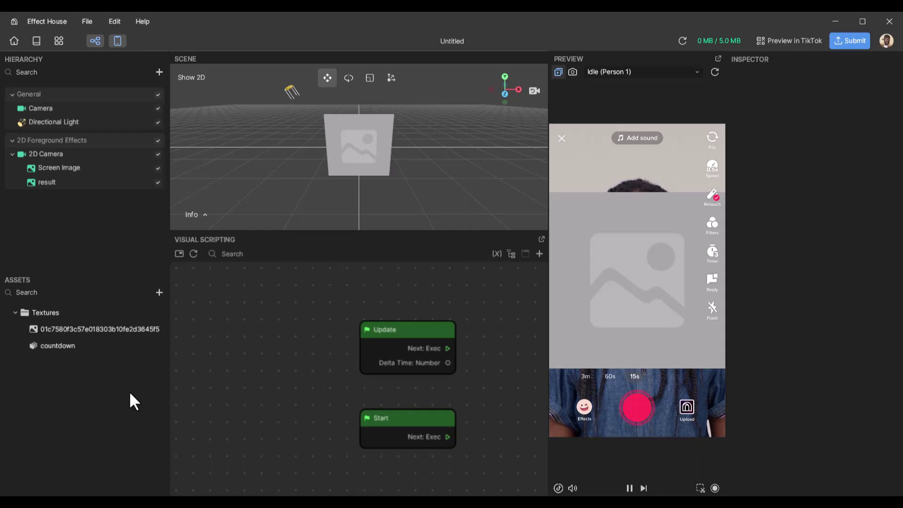
click(156, 296)
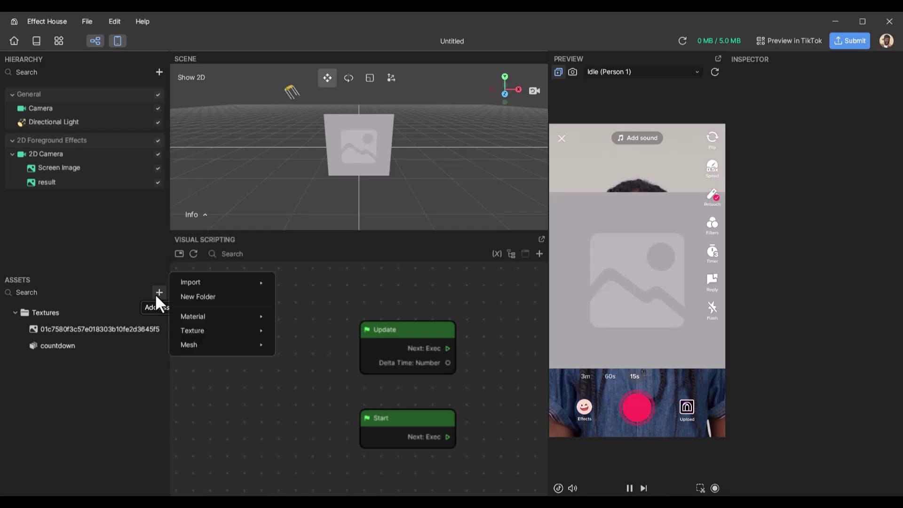
mouse_move(199, 281)
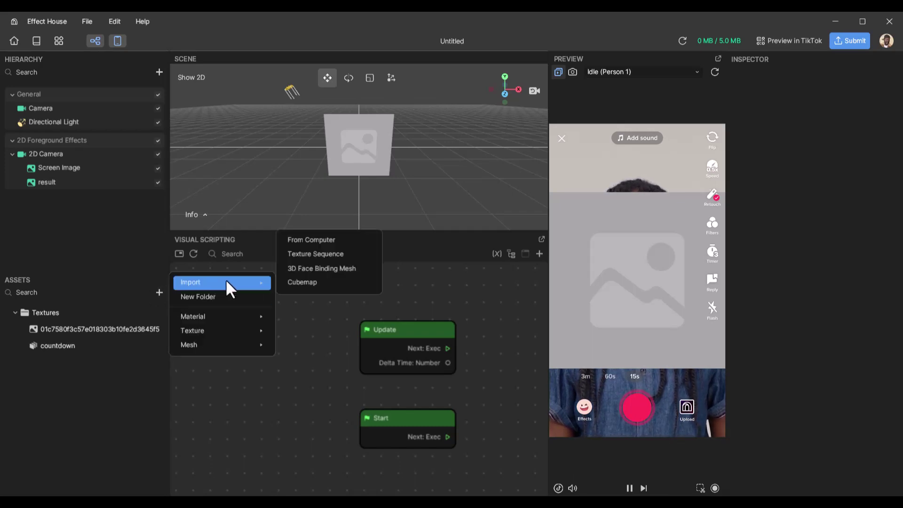
click(316, 239)
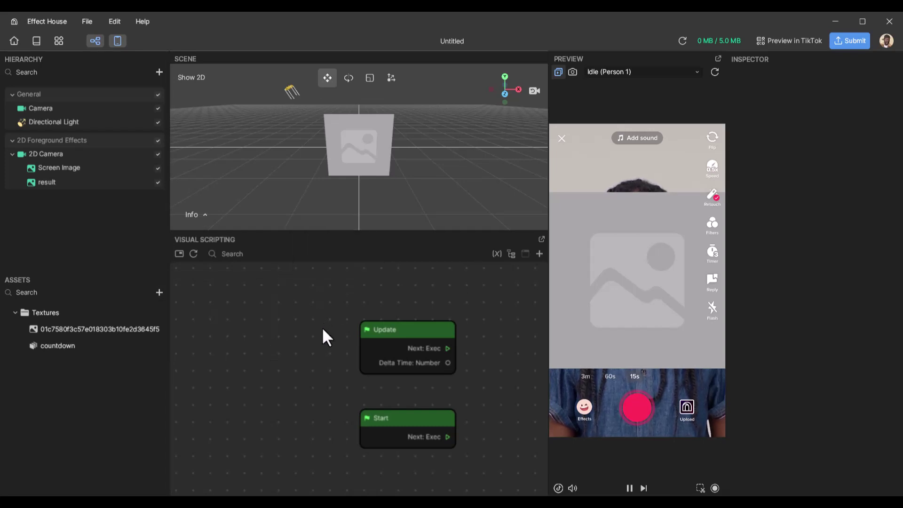
- Rename the imported photo texture to 'result'
click(102, 330)
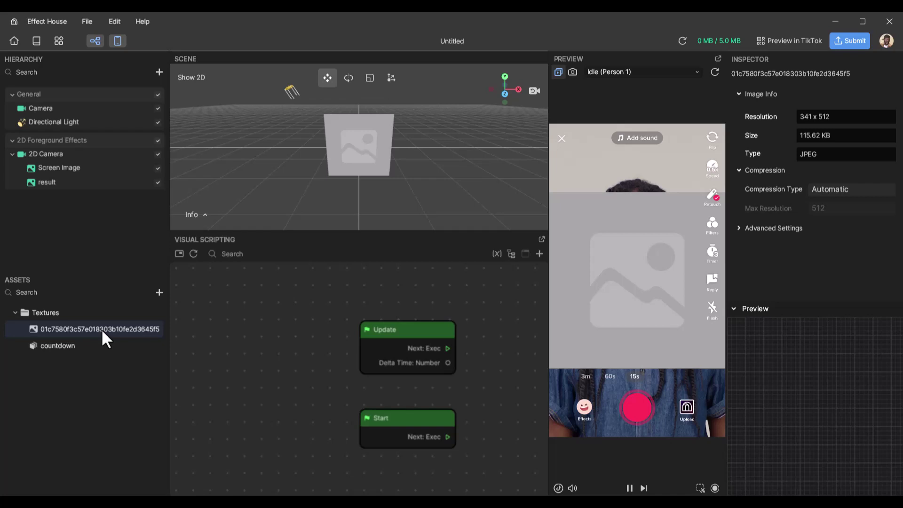
click(100, 328)
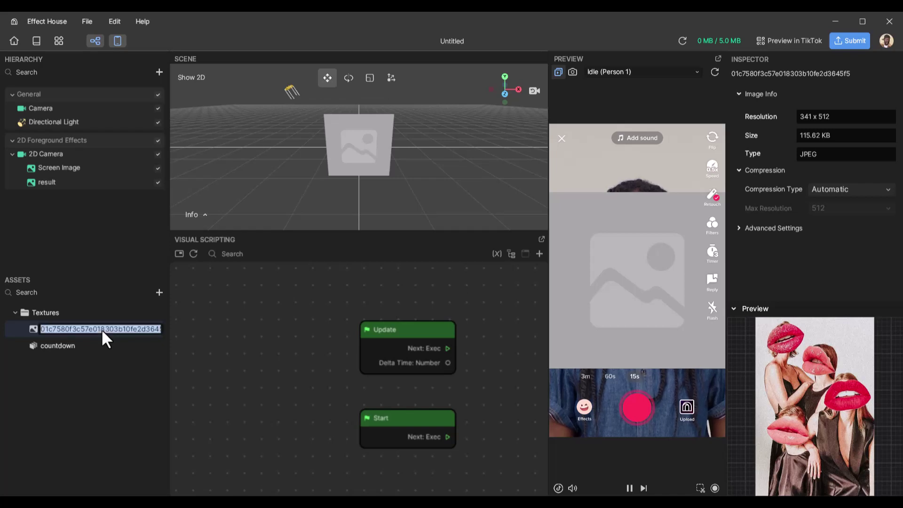
text(result)
key(Return)
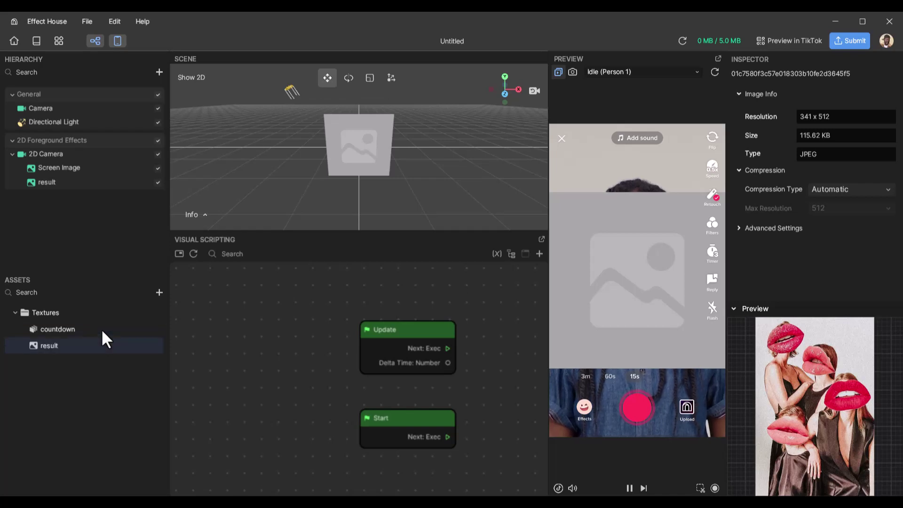
click(103, 363)
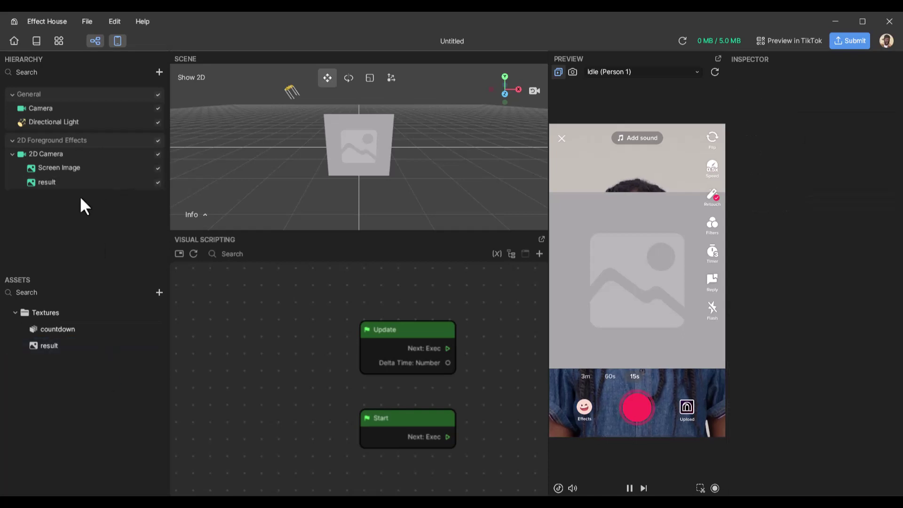
click(71, 183)
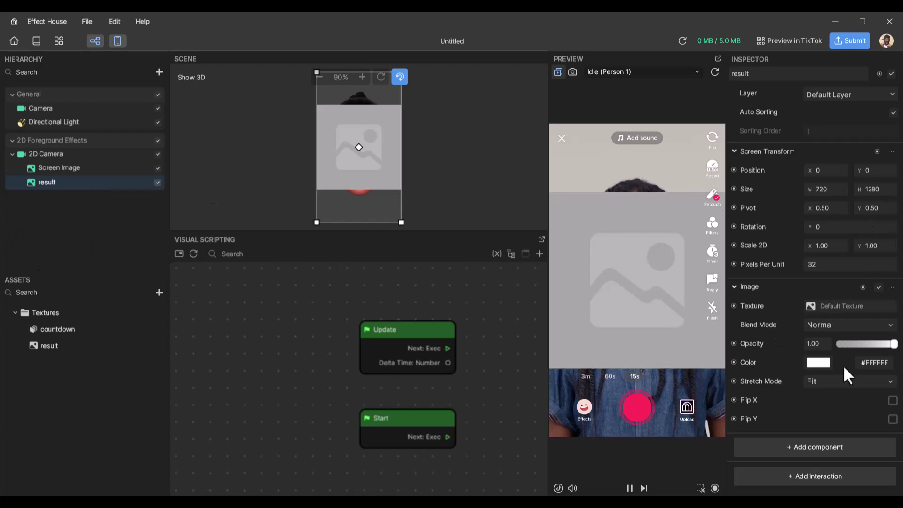
- Set the result image's Texture to the result photo and change its stretch mode to Fill
click(850, 306)
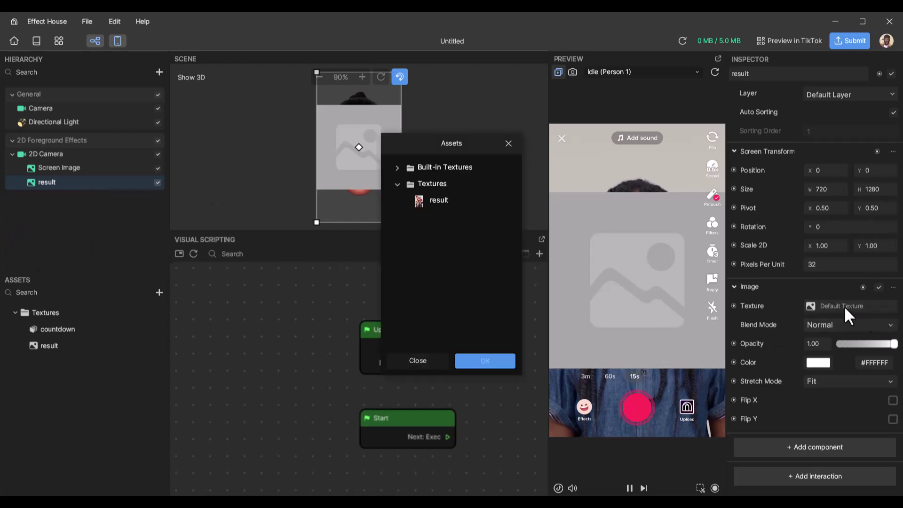
double_click(439, 200)
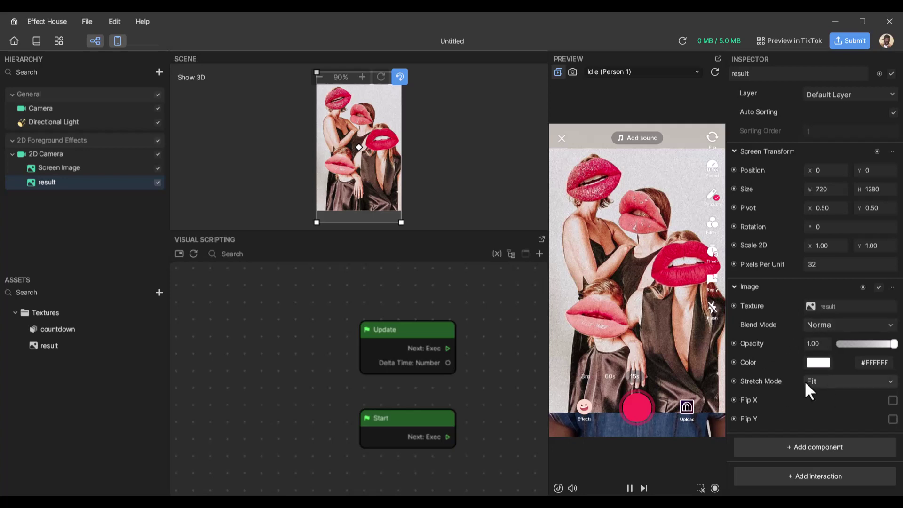
click(842, 382)
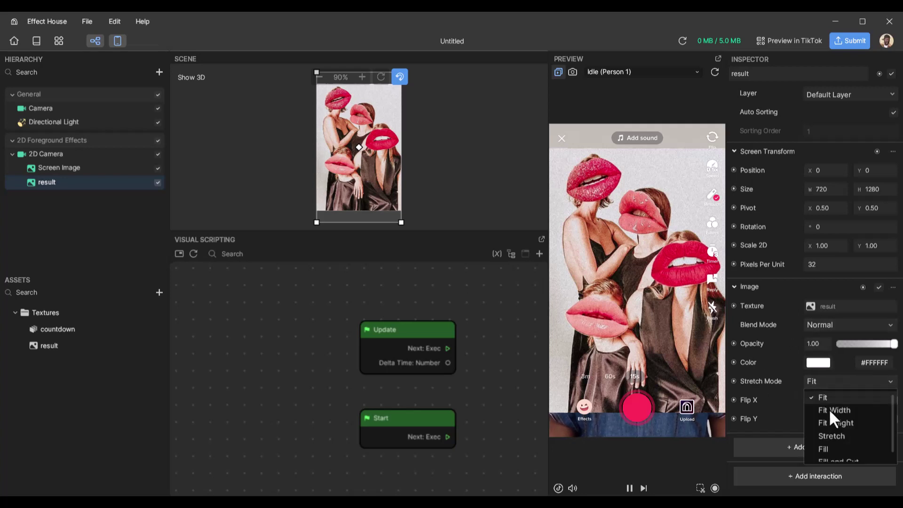
click(842, 448)
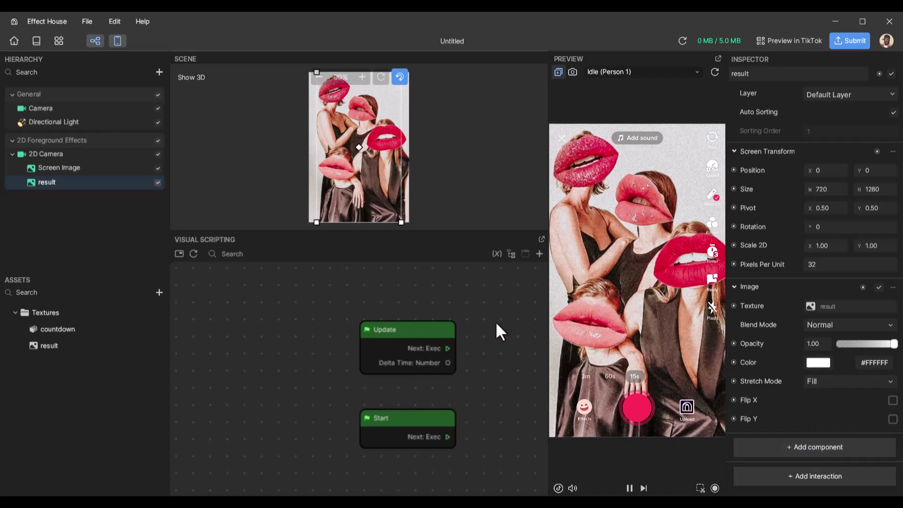
- Move the Update and Start nodes to the left to make room
drag(375, 301, 179, 408)
click(334, 374)
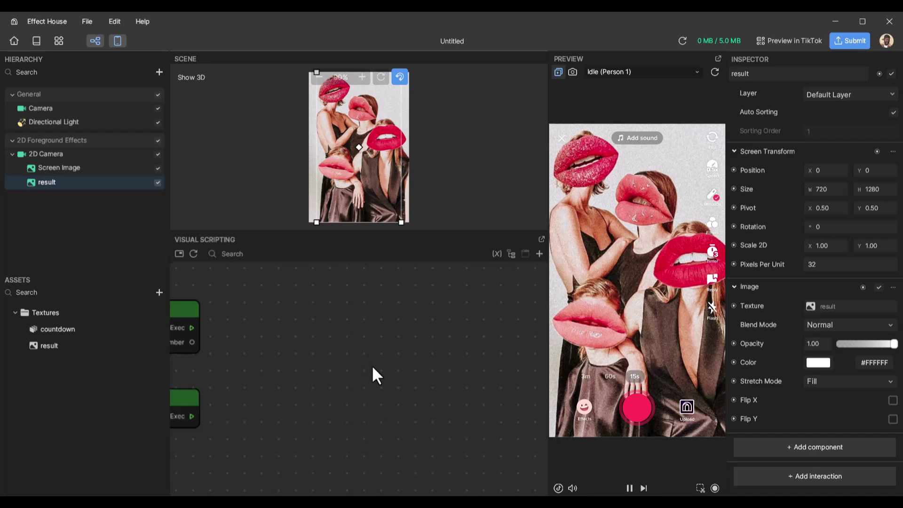
drag(168, 312, 165, 333)
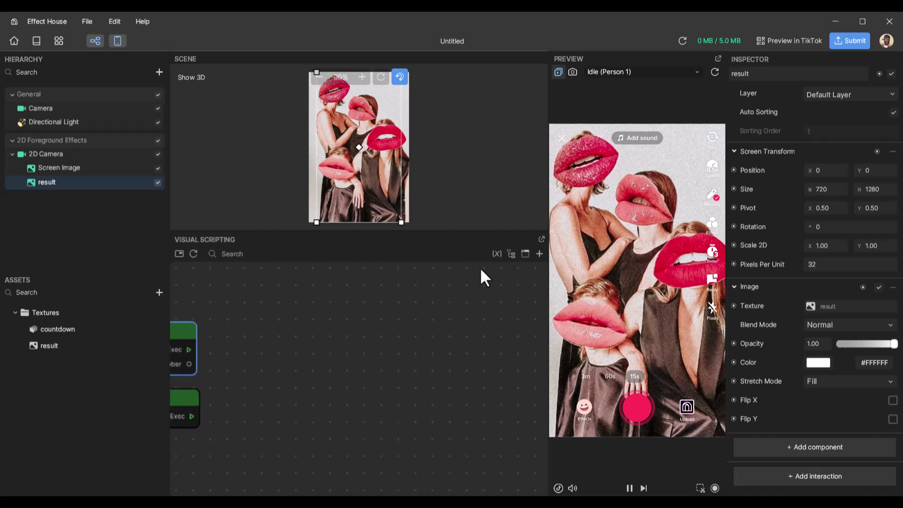
- Drag the NumberFade subgraph from Imported graph onto the canvas beside Update and Start
click(512, 254)
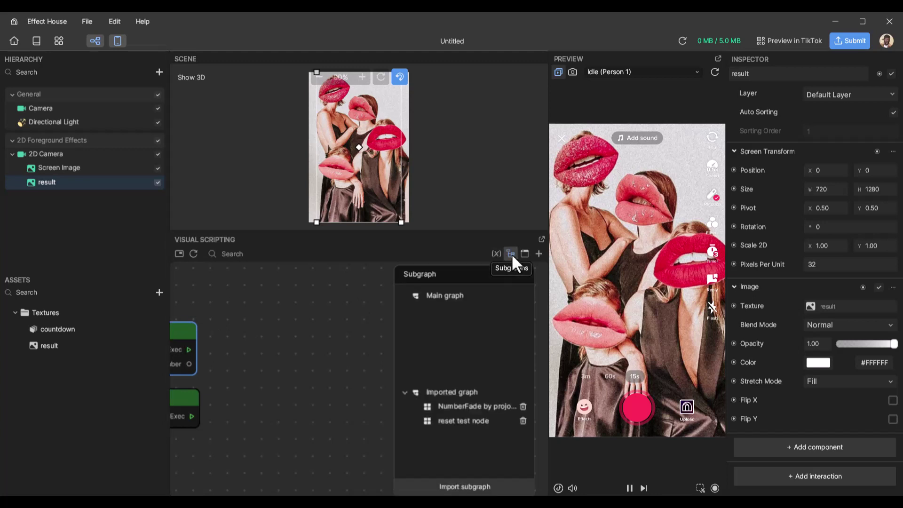
click(484, 490)
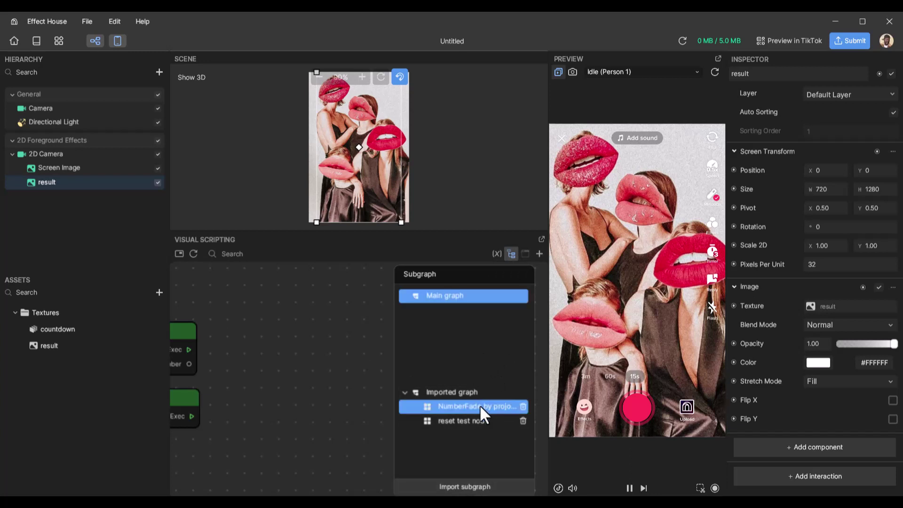
drag(478, 405, 289, 342)
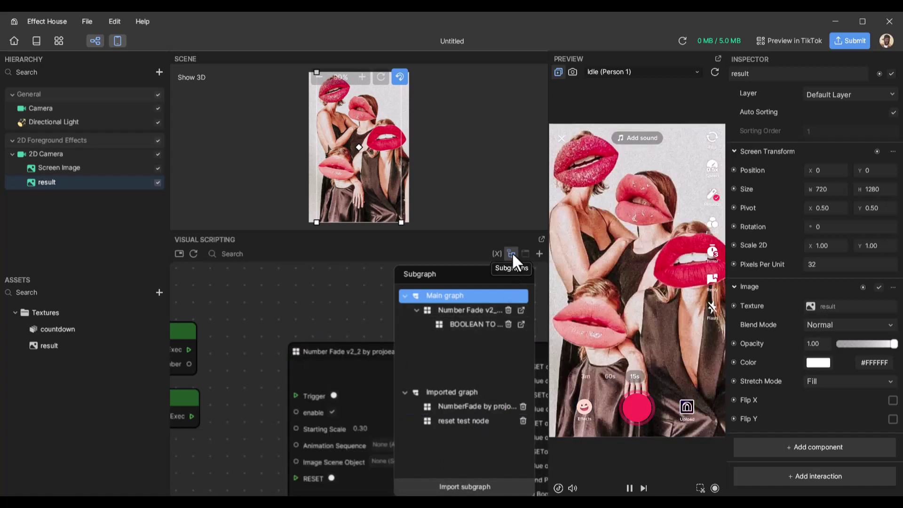
click(512, 254)
drag(484, 348, 424, 293)
scroll(451, 365, down, 3)
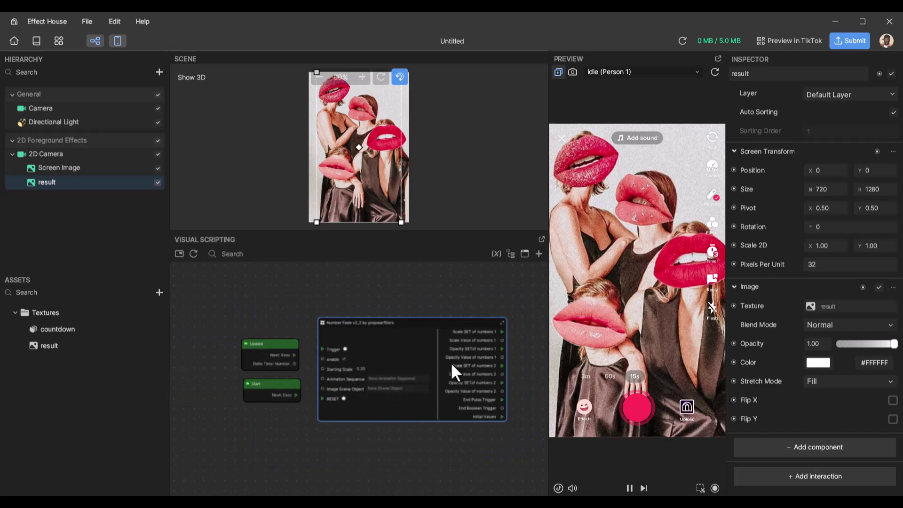
scroll(452, 365, up, 1)
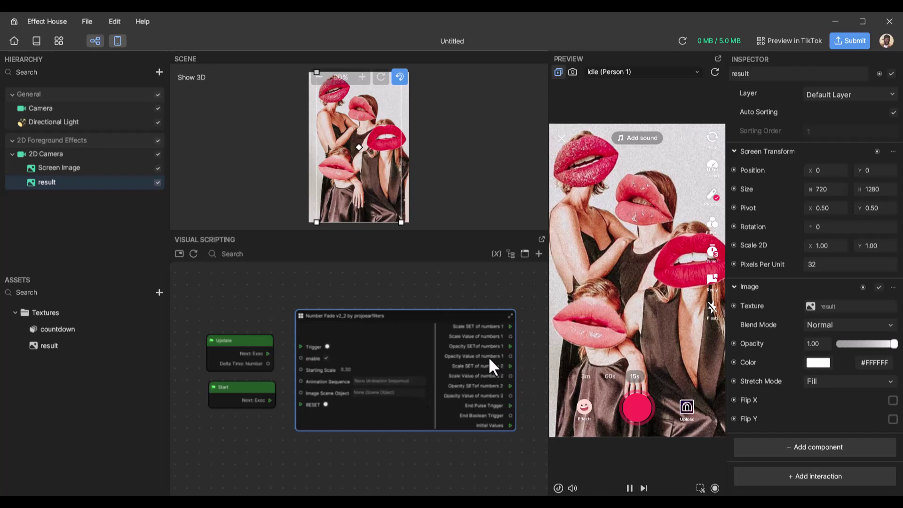
drag(220, 322, 186, 383)
drag(478, 313, 441, 306)
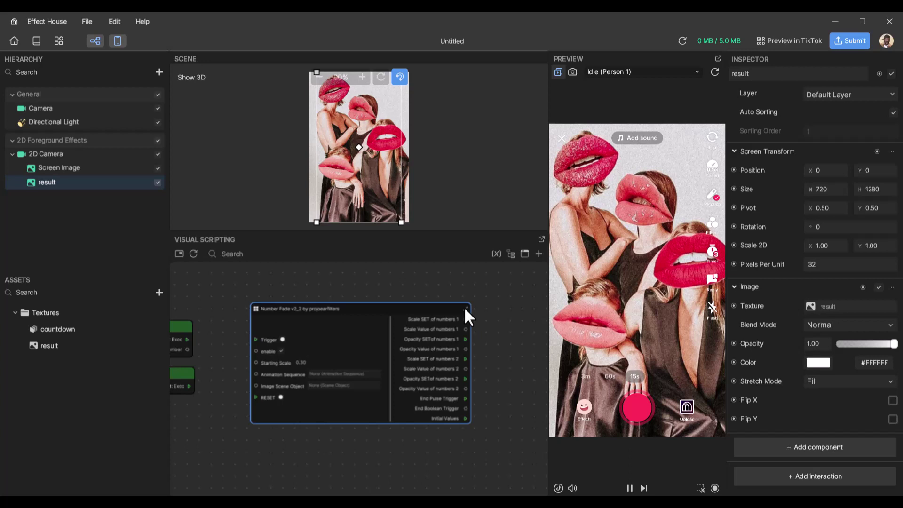
- Open the Number Fade subgraph in an undocked graph window and reset the view
double_click(465, 309)
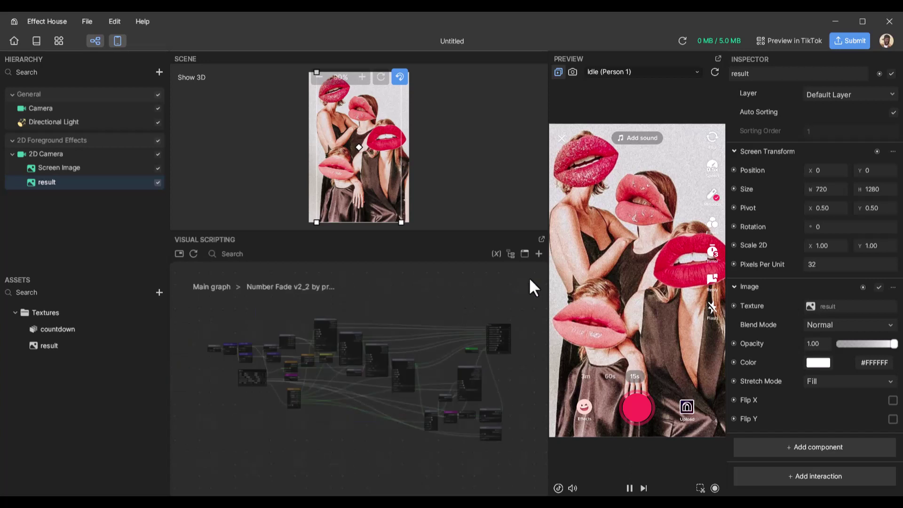
click(539, 238)
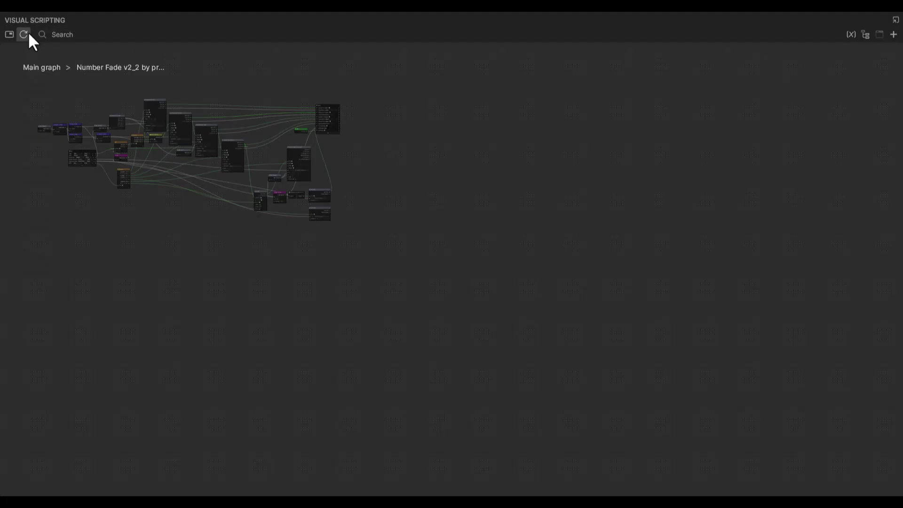
click(22, 34)
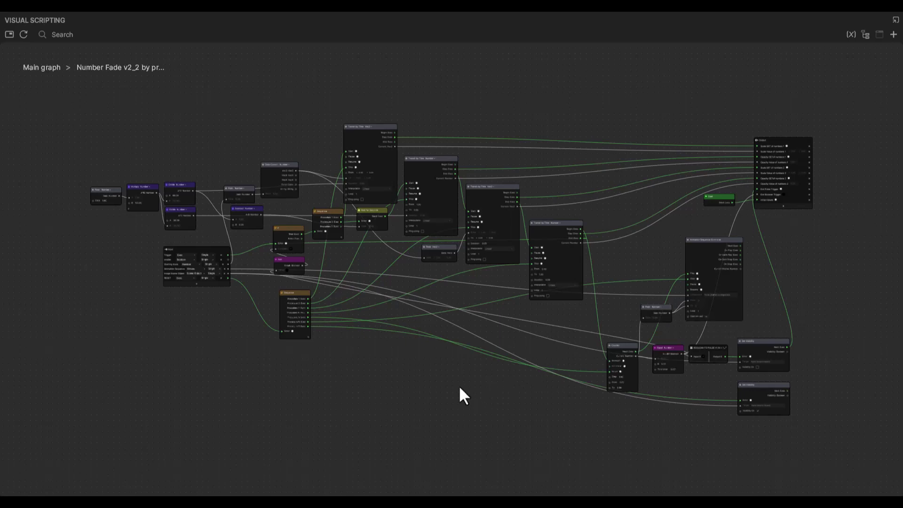
- Pan and zoom around the Transit by Time and Animation Sequence Controller nodes
middle_drag(460, 388, 409, 391)
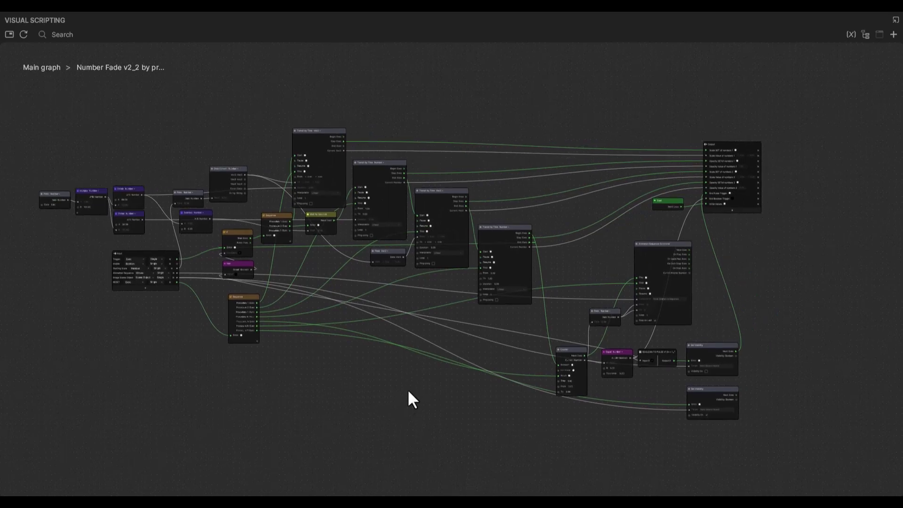
scroll(358, 124, up, 2)
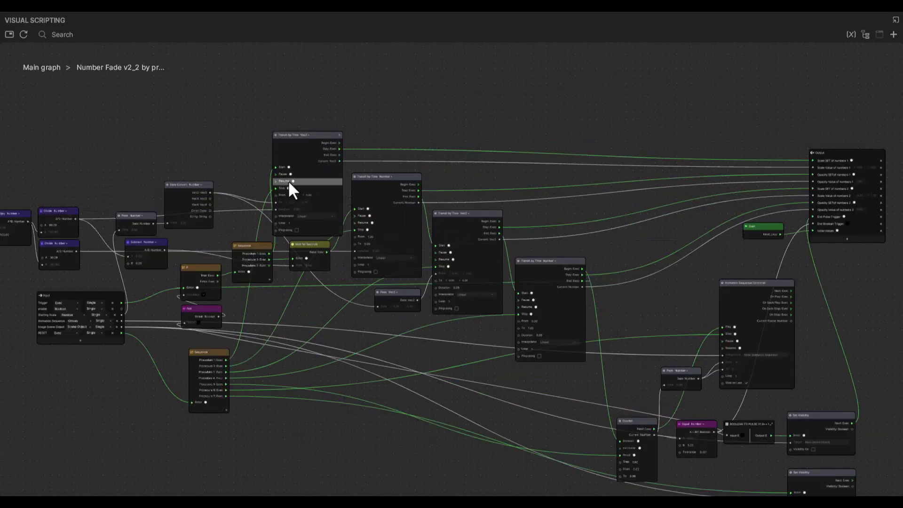
scroll(305, 137, up, 2)
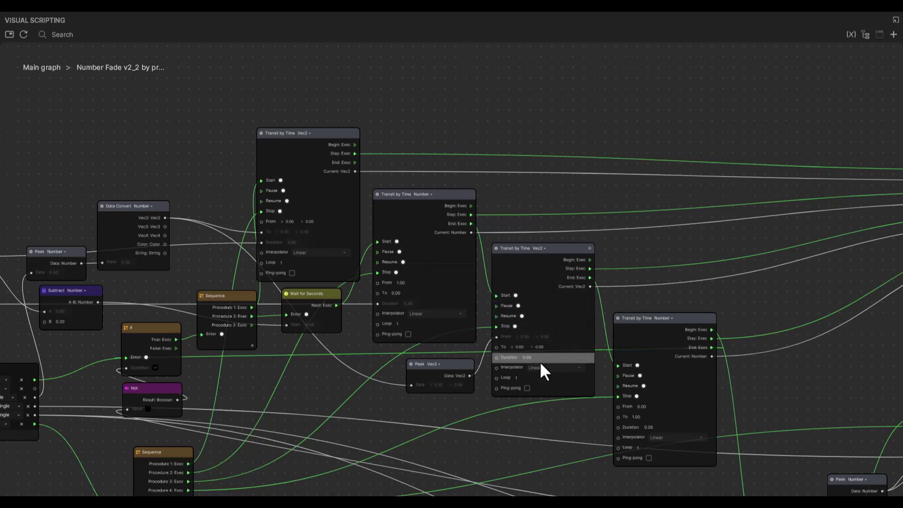
scroll(540, 362, up, 2)
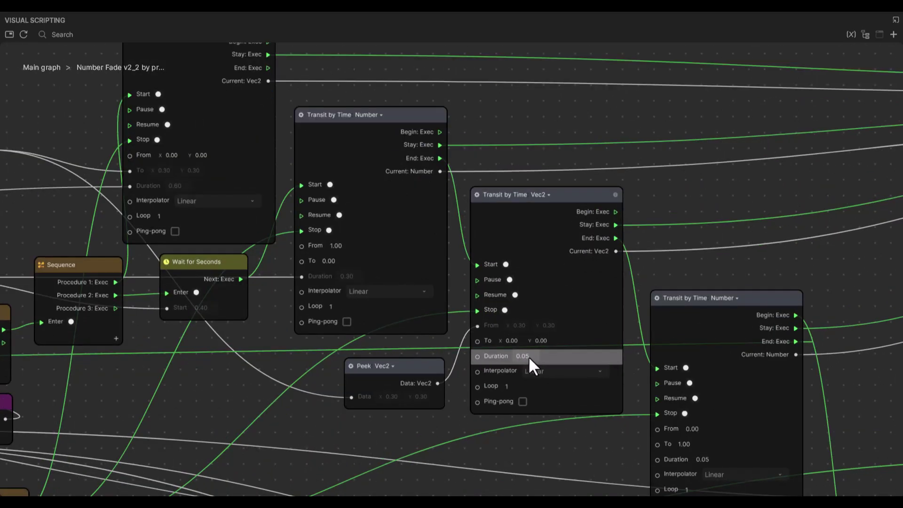
scroll(529, 355, down, 3)
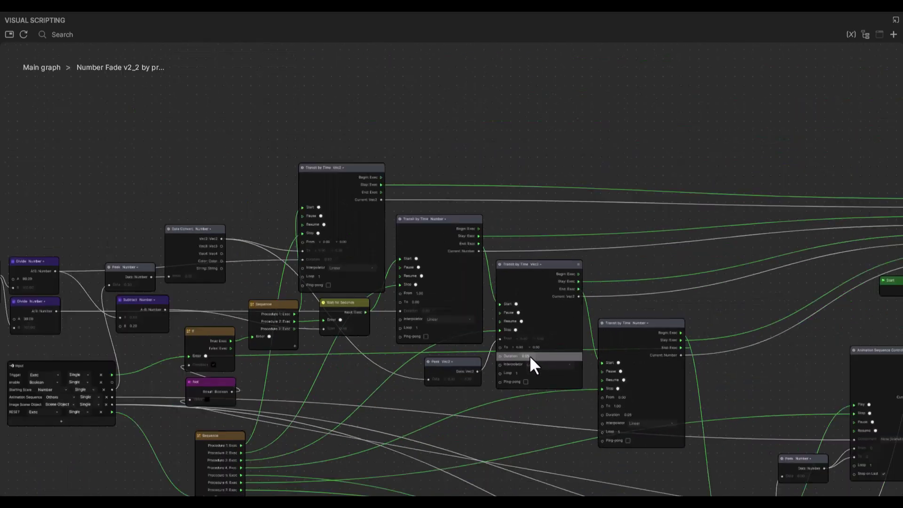
scroll(549, 340, up, 3)
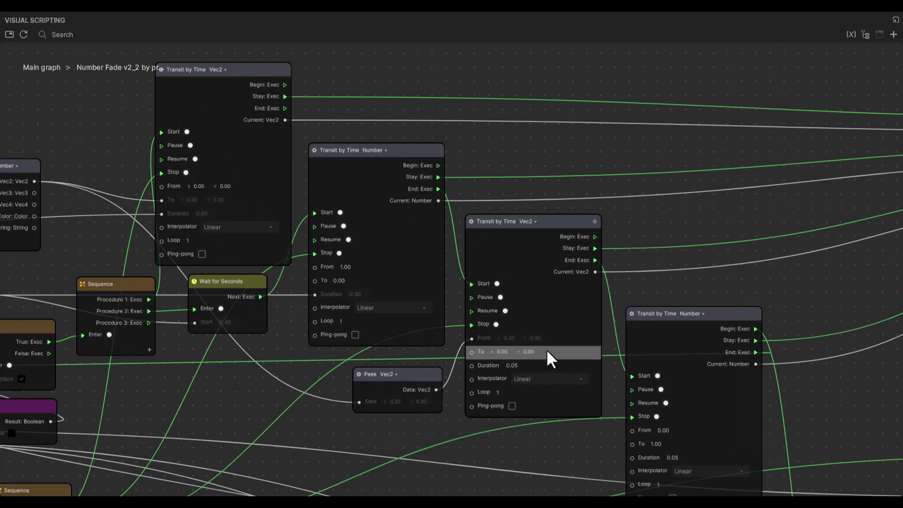
scroll(752, 278, right, 5)
scroll(753, 278, down, 3)
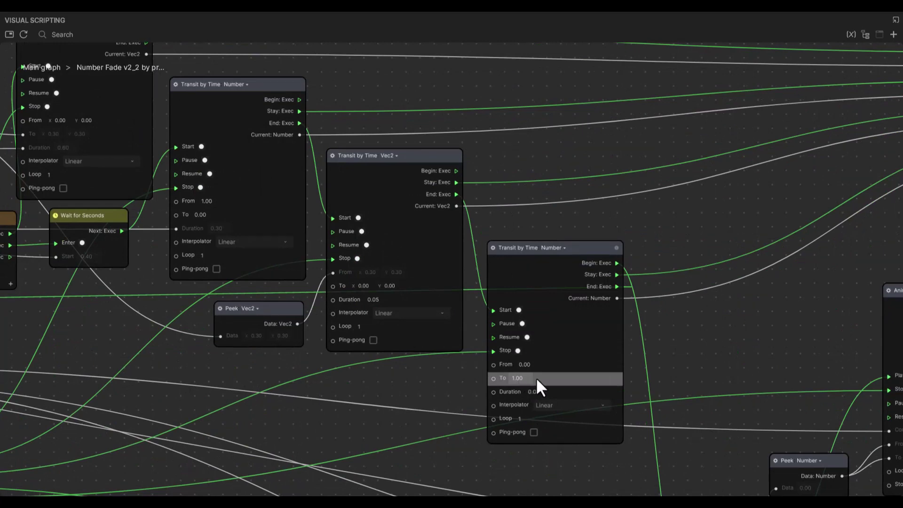
scroll(659, 370, down, 5)
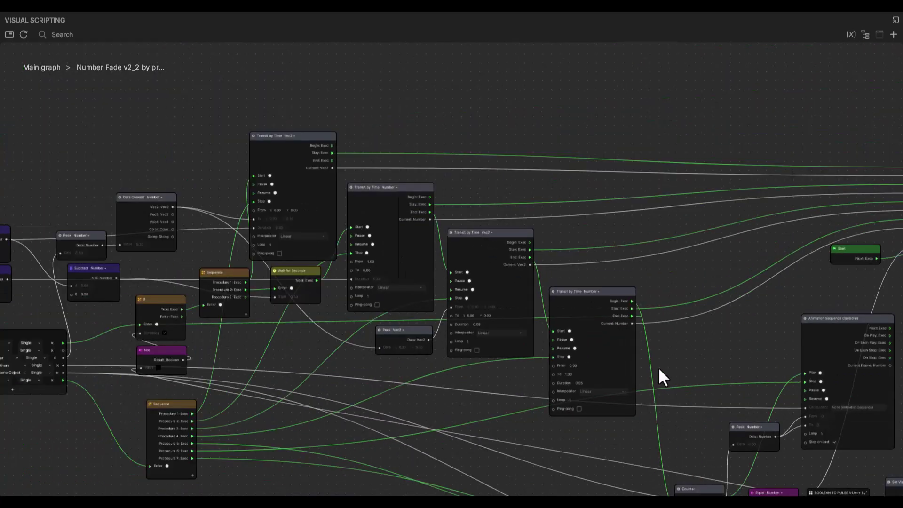
scroll(669, 374, up, 2)
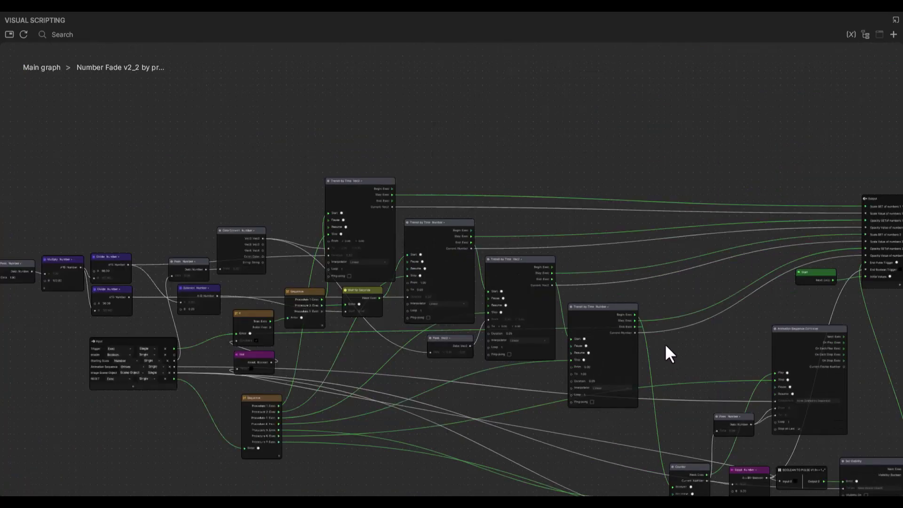
middle_drag(665, 344, 578, 315)
scroll(630, 323, down, 2)
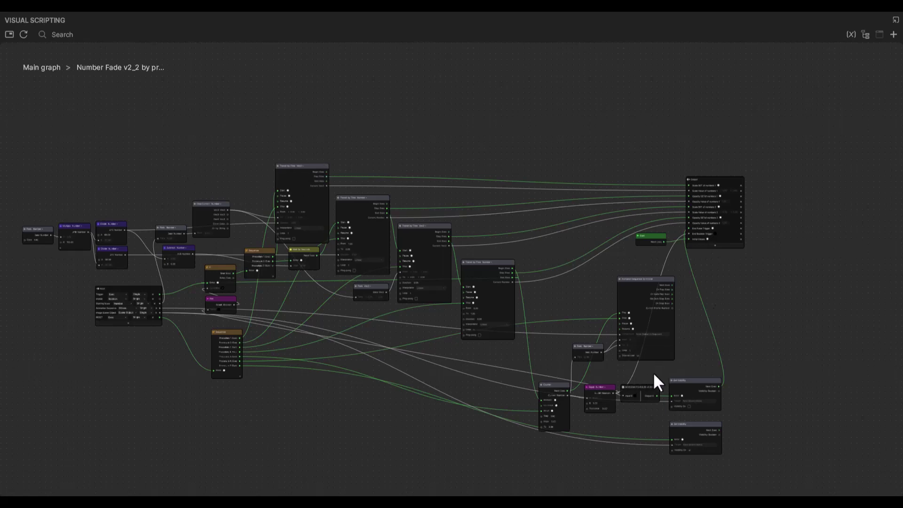
middle_drag(592, 295, 507, 253)
drag(669, 405, 457, 237)
scroll(733, 329, up, 3)
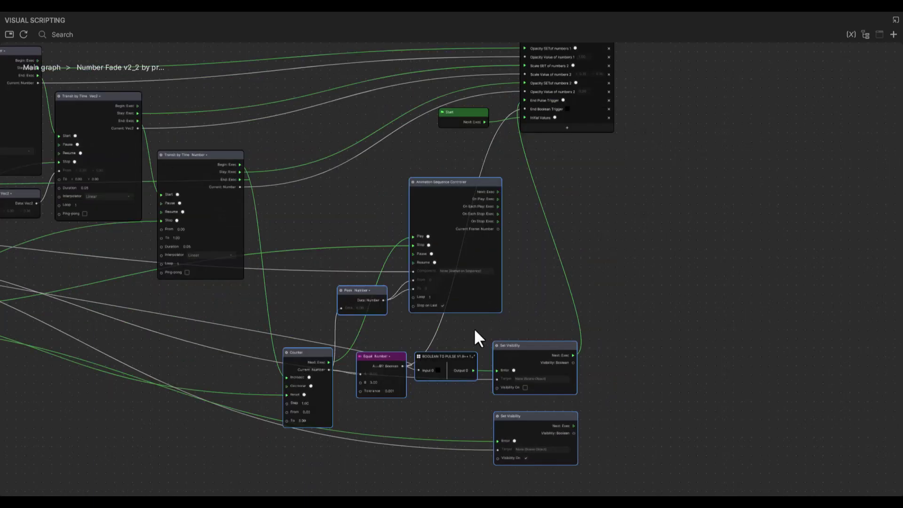
scroll(395, 232, left, 5)
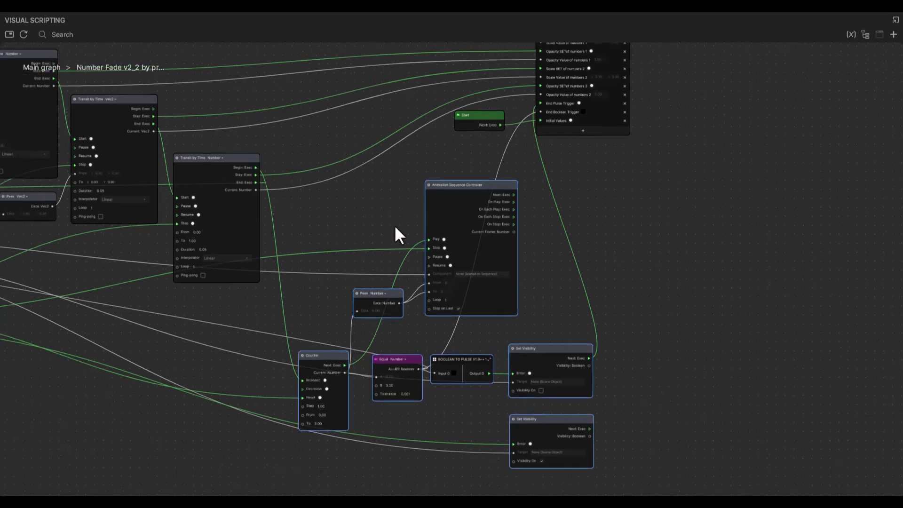
scroll(349, 228, down, 2)
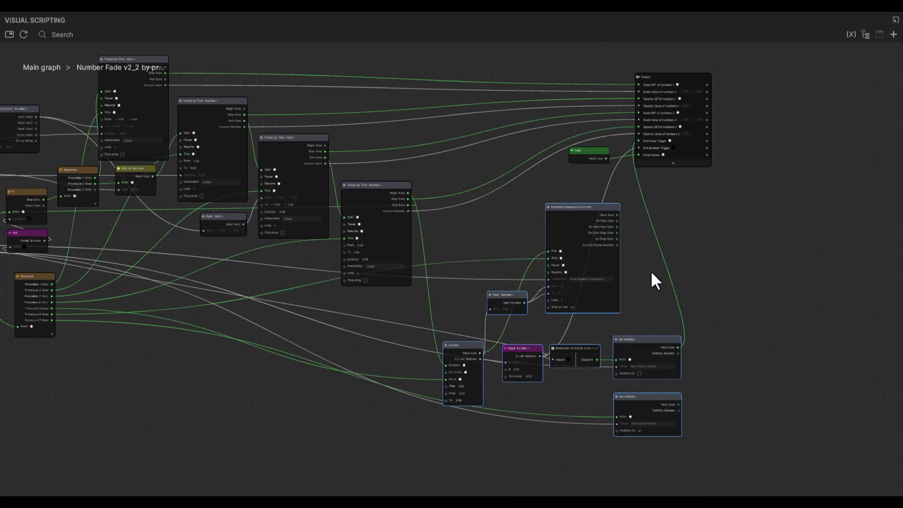
scroll(651, 269, right, 5)
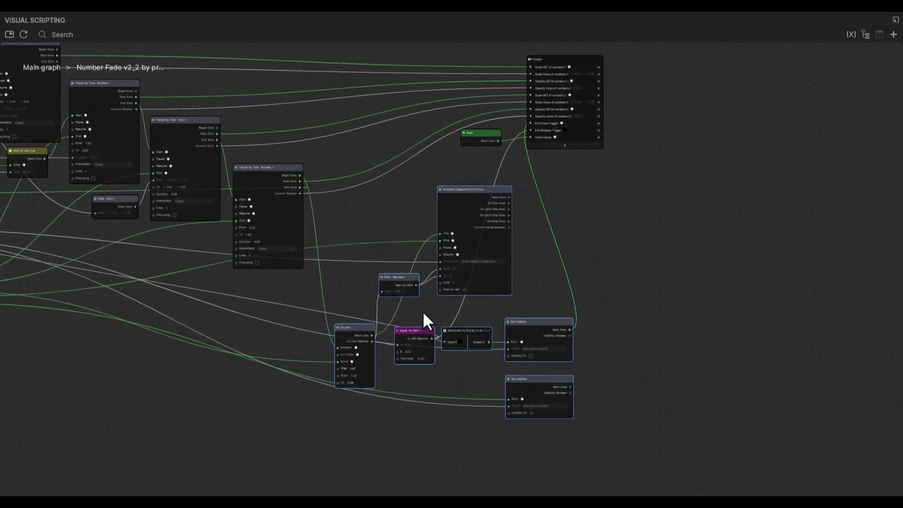
scroll(387, 352, up, 5)
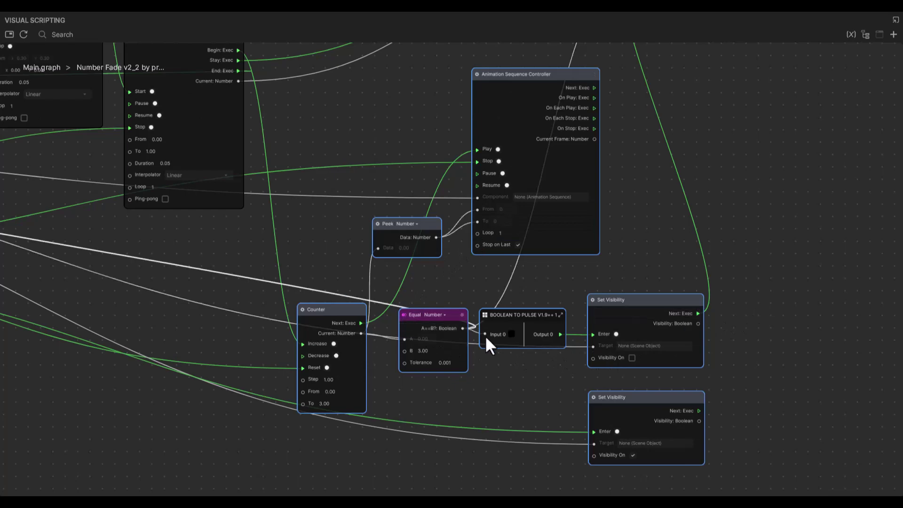
scroll(712, 362, down, 3)
scroll(691, 311, up, 2)
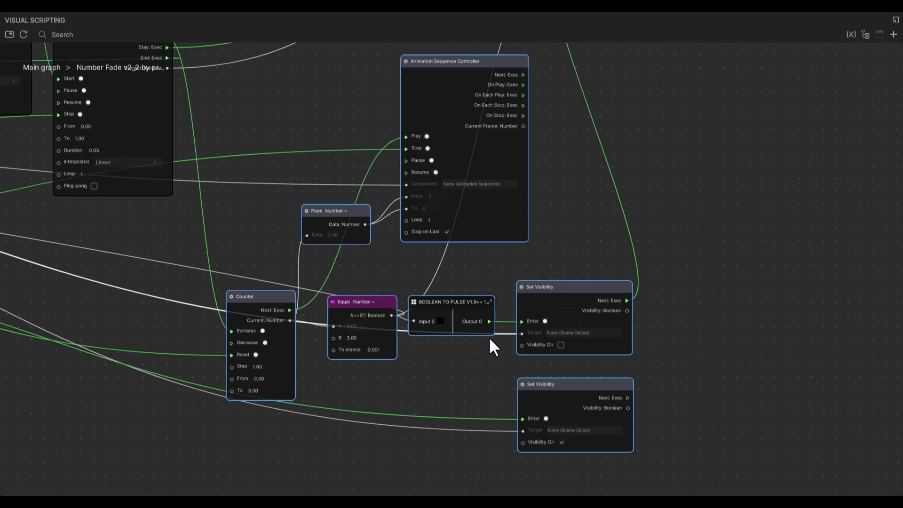
scroll(489, 337, down, 2)
- Zoom into the If node and tick its Condition checkbox
middle_drag(468, 356, 693, 368)
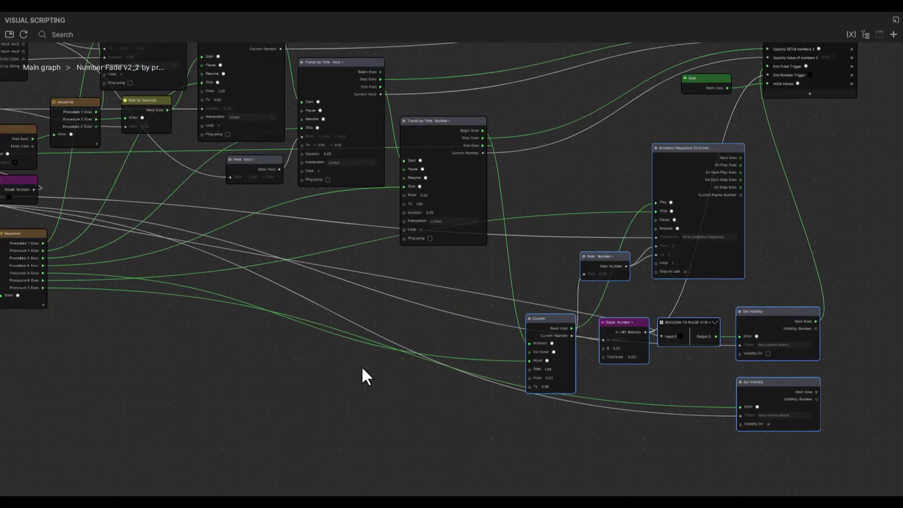
scroll(362, 369, down, 2)
scroll(509, 419, up, 1)
scroll(274, 191, left, 5)
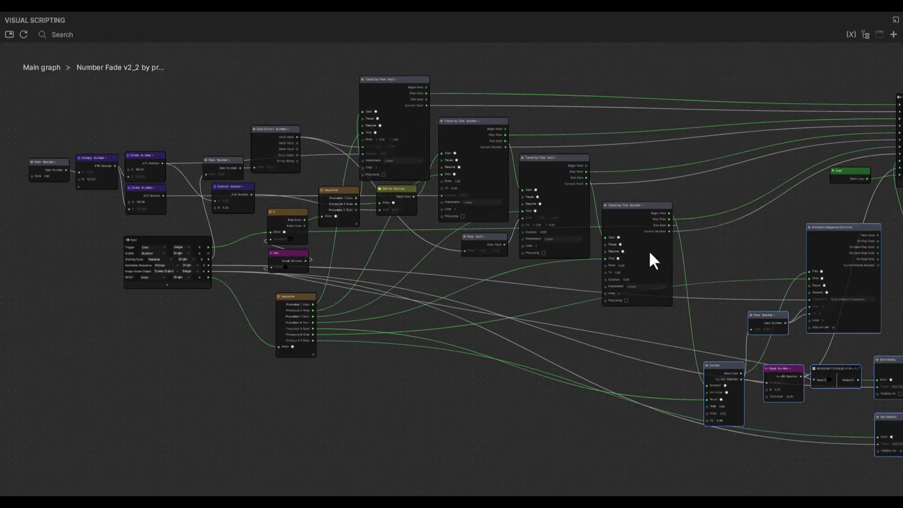
scroll(407, 424, left, 2)
scroll(407, 423, up, 1)
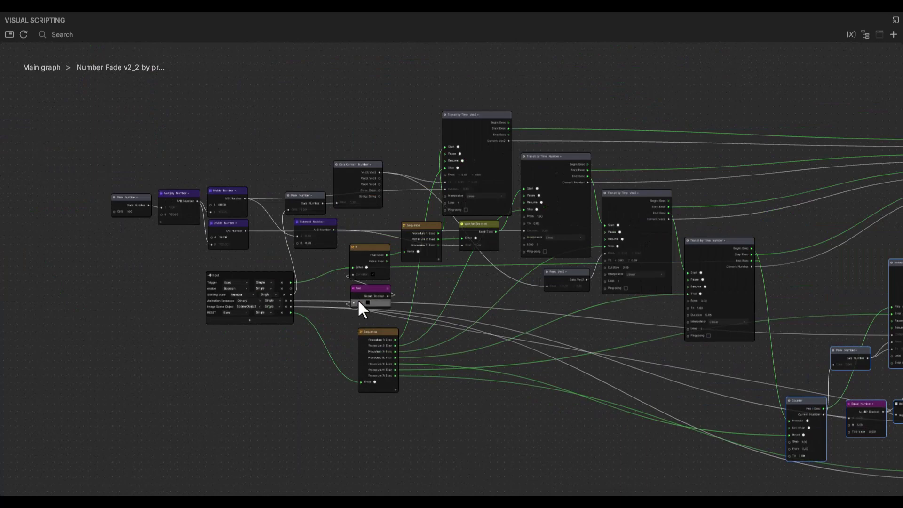
scroll(358, 301, up, 1)
scroll(367, 266, up, 2)
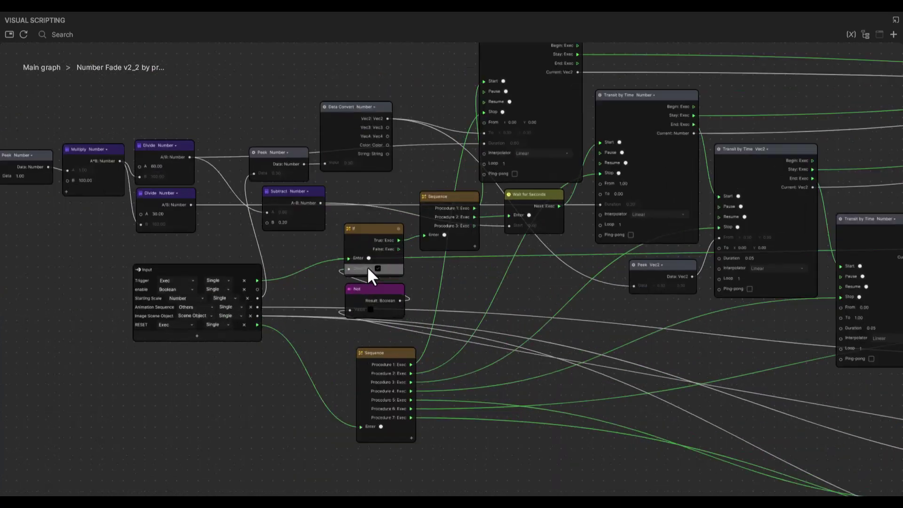
click(381, 268)
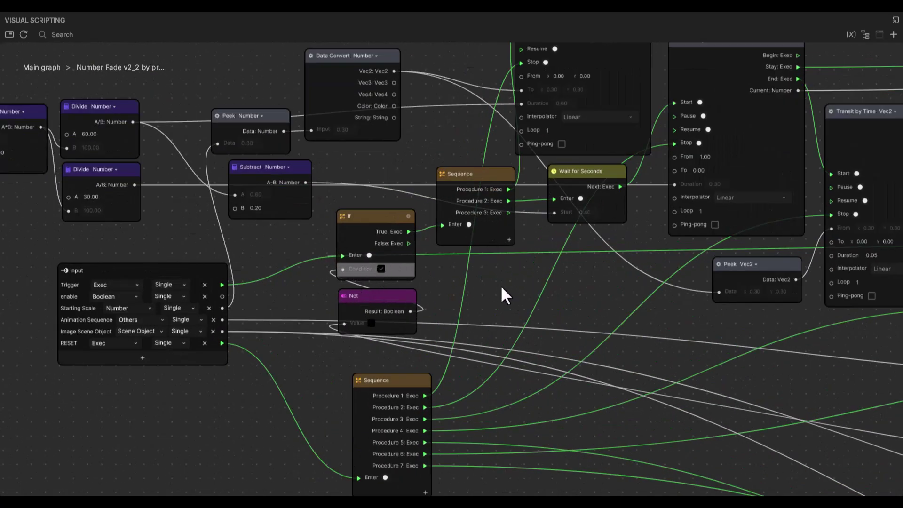
- Pan and zoom out to review the whole Number Fade v2_2 subgraph
scroll(501, 285, down, 1)
scroll(502, 288, down, 1)
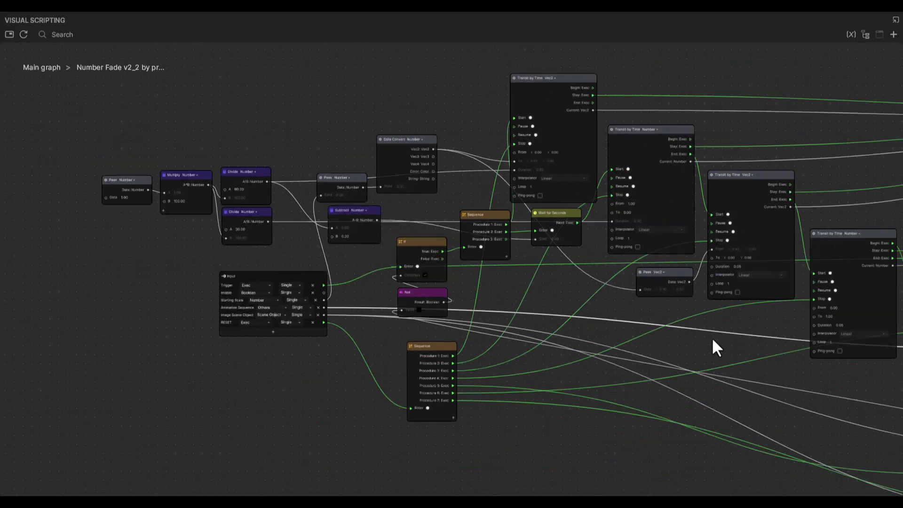
middle_drag(690, 347, 446, 336)
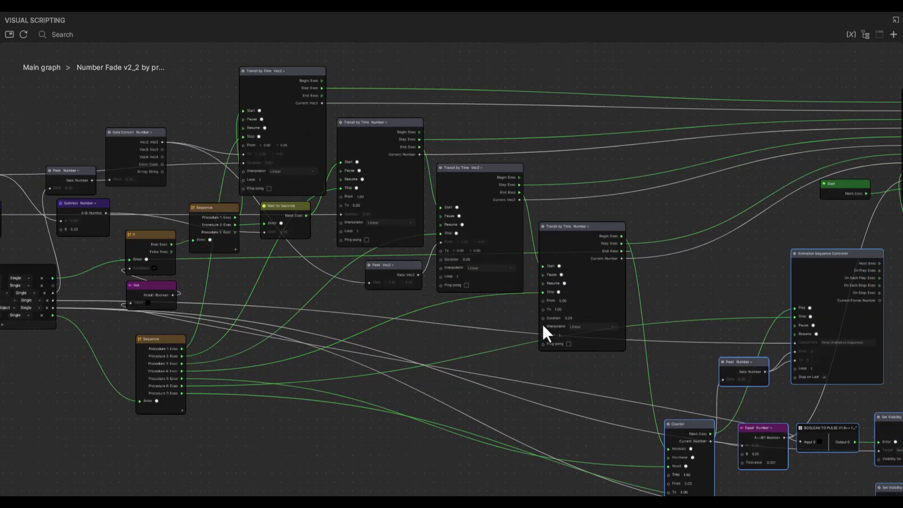
scroll(474, 421, down, 5)
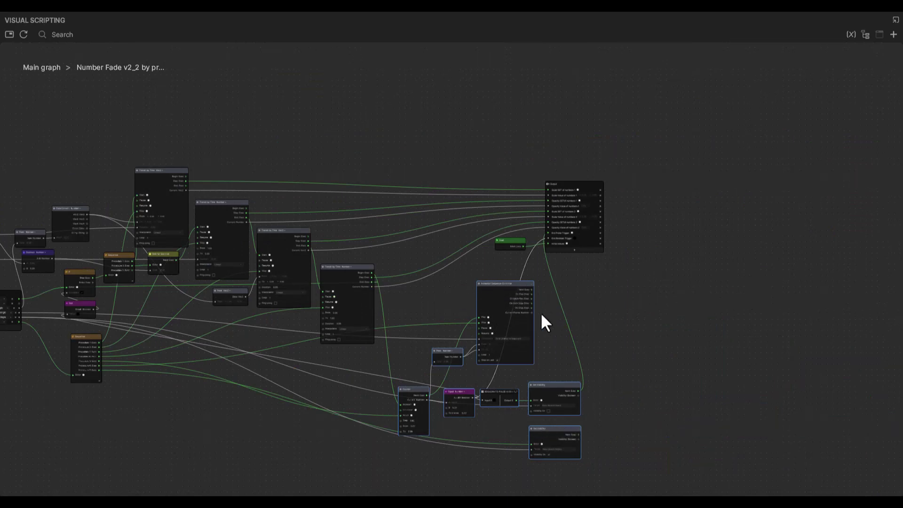
scroll(539, 375, up, 3)
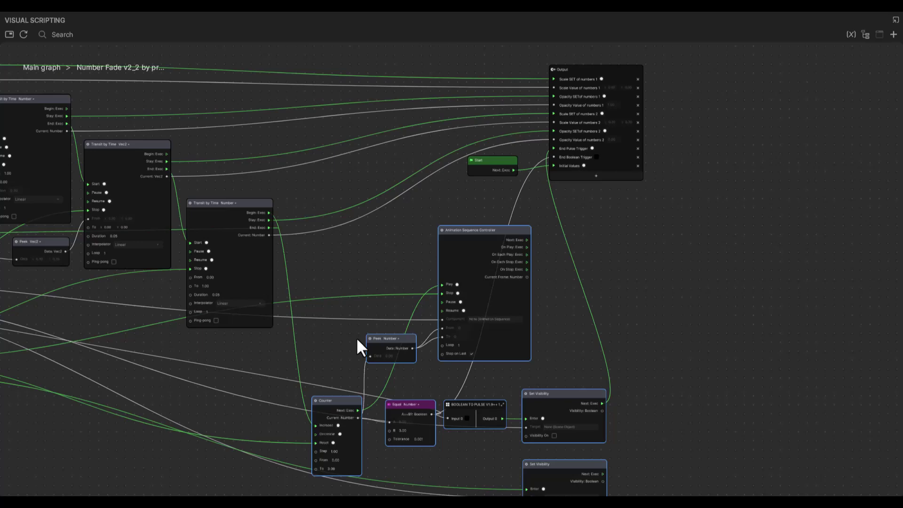
middle_drag(356, 337, 591, 284)
scroll(252, 387, up, 1)
scroll(250, 379, down, 2)
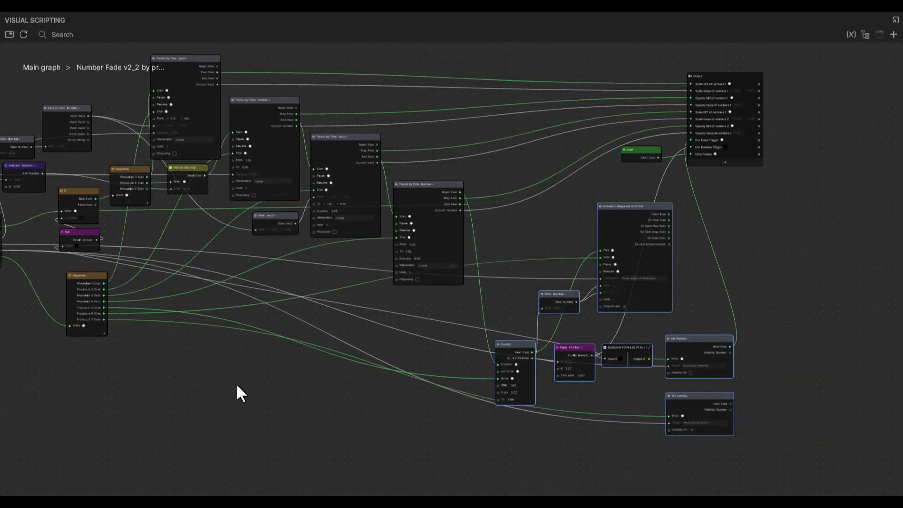
scroll(237, 385, down, 2)
middle_drag(237, 386, 428, 389)
scroll(190, 238, up, 2)
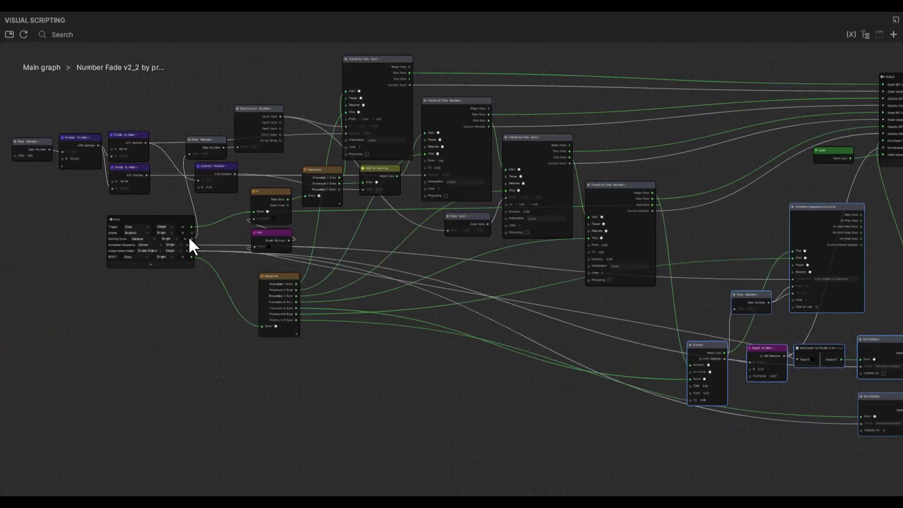
- Go back to the Main graph and dock the Visual Scripting panel into the editor
click(49, 69)
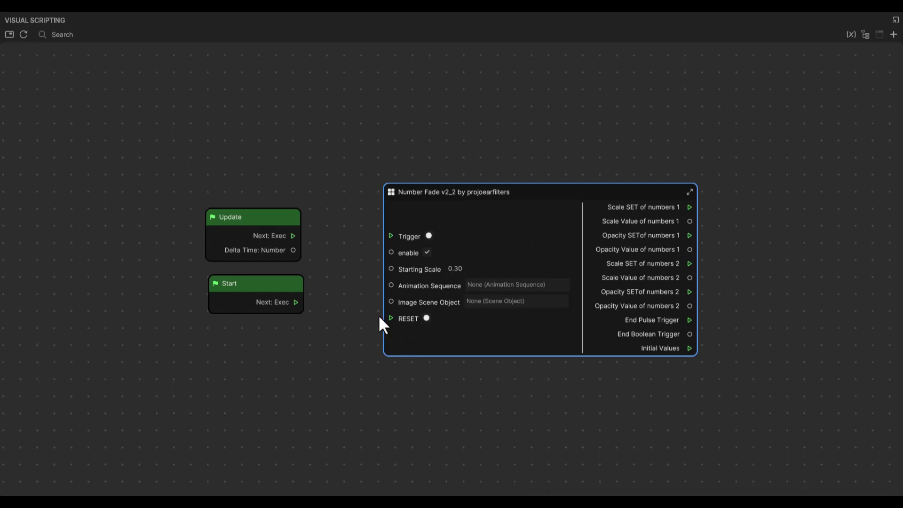
click(425, 319)
click(896, 21)
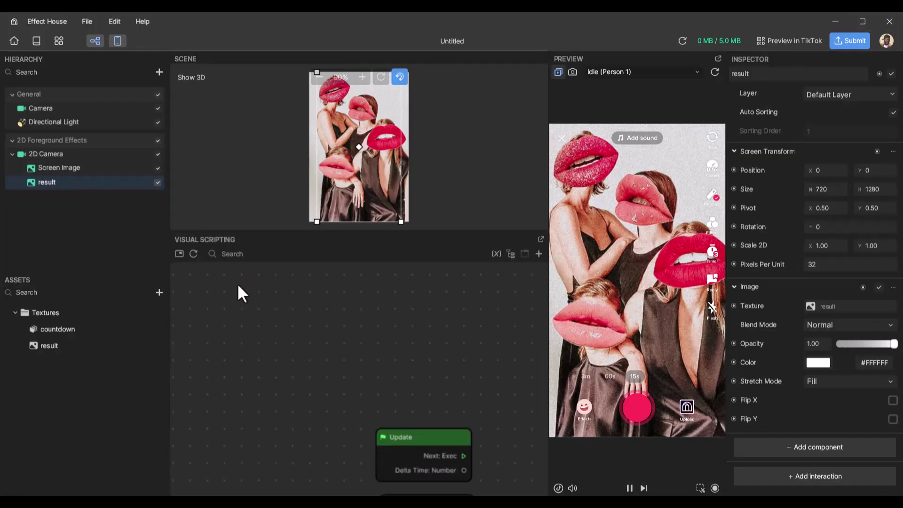
- Reframe the graph and move the Update and Start nodes upward
click(194, 254)
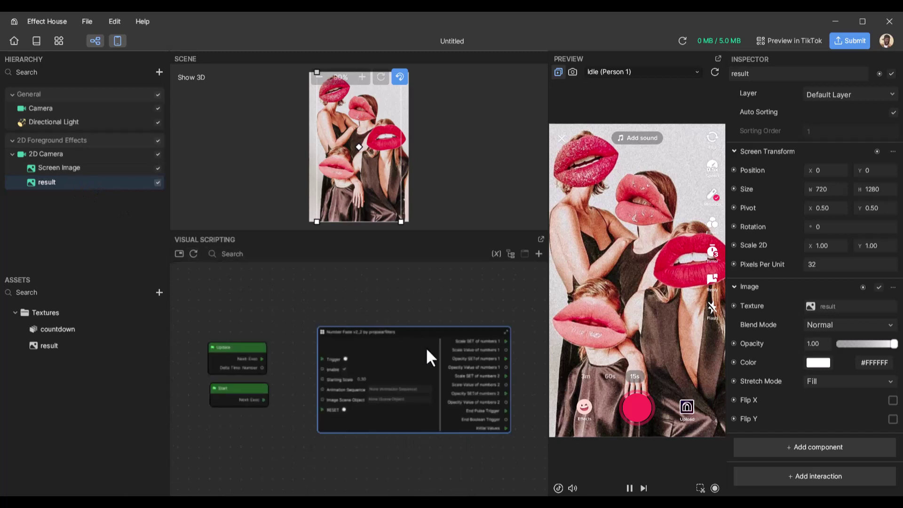
scroll(481, 403, up, 2)
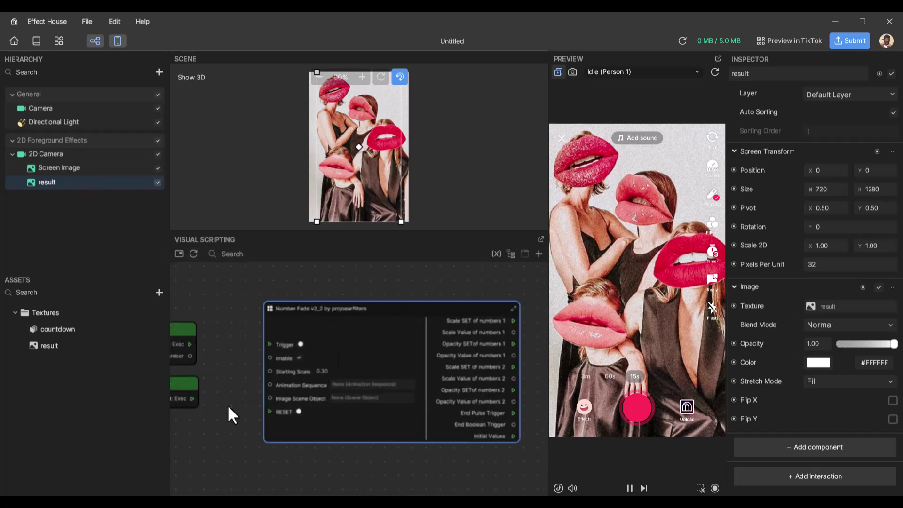
drag(228, 407, 144, 214)
- Add a Screen Tap event node and place it left of Number Fade
right_click(198, 346)
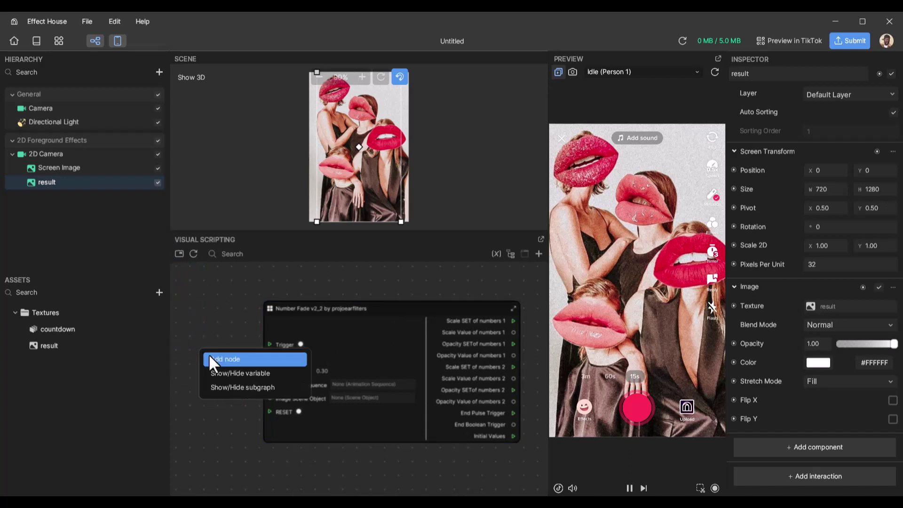
click(209, 355)
mouse_move(278, 360)
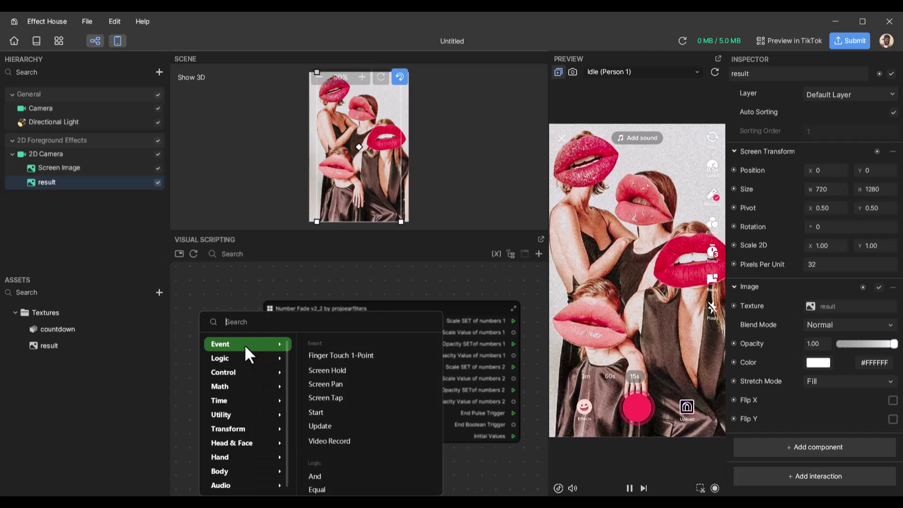
mouse_move(258, 348)
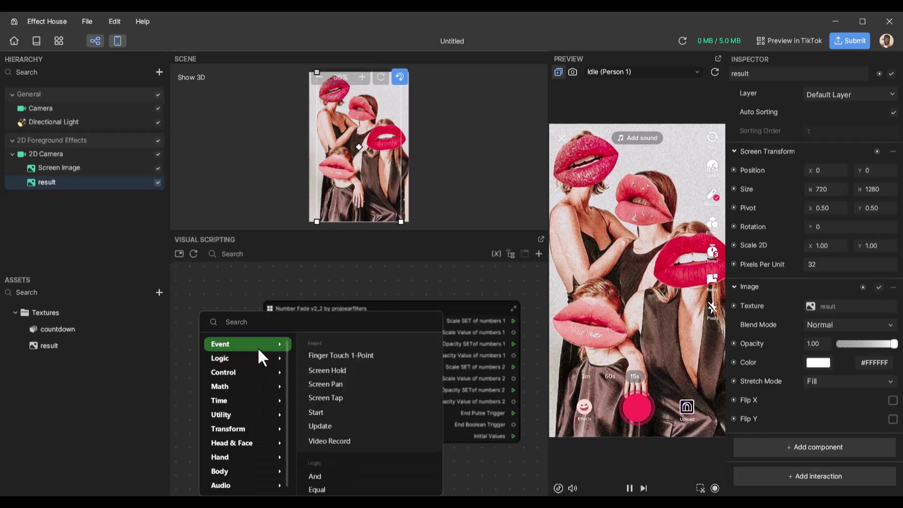
click(345, 398)
mouse_move(261, 358)
mouse_down()
mouse_move(215, 307)
mouse_move(269, 343)
mouse_up()
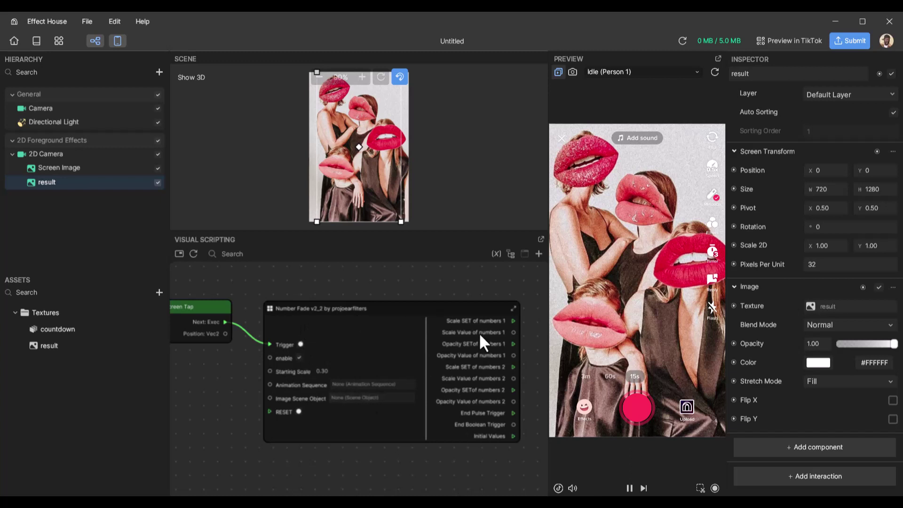
- Inside the Number Fade subgraph, add a new If node off the enable input
click(511, 308)
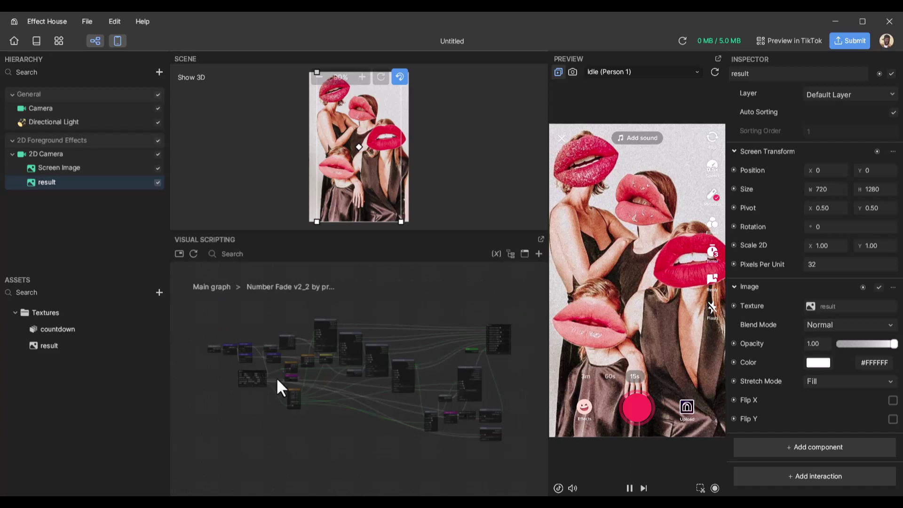
scroll(247, 379, up, 6)
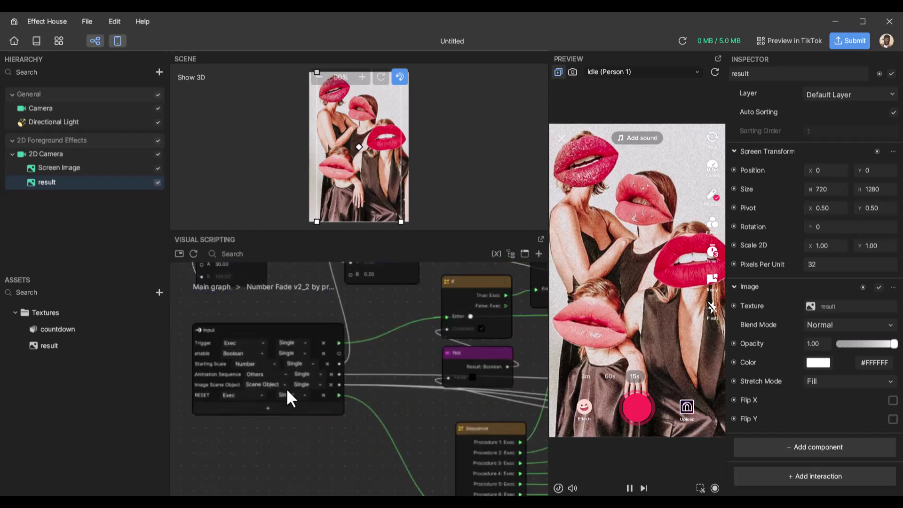
scroll(315, 442, left, 3)
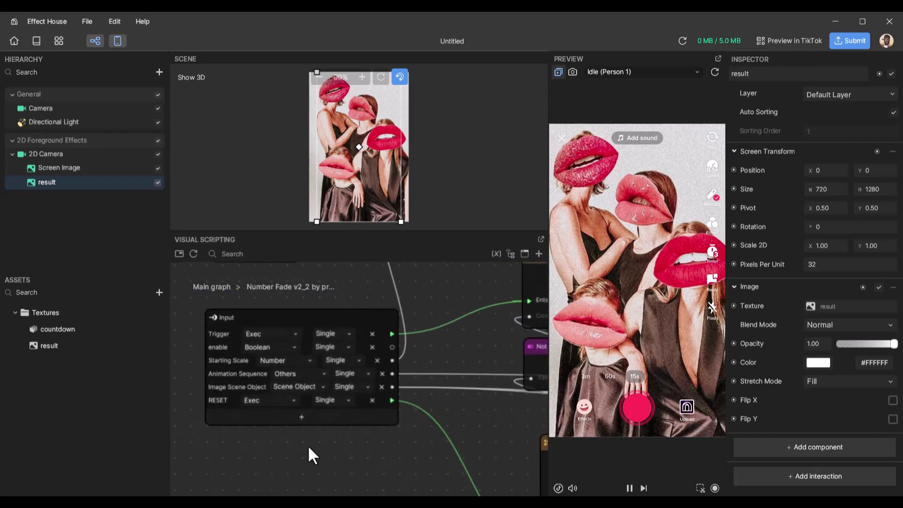
drag(386, 349, 425, 351)
text(If)
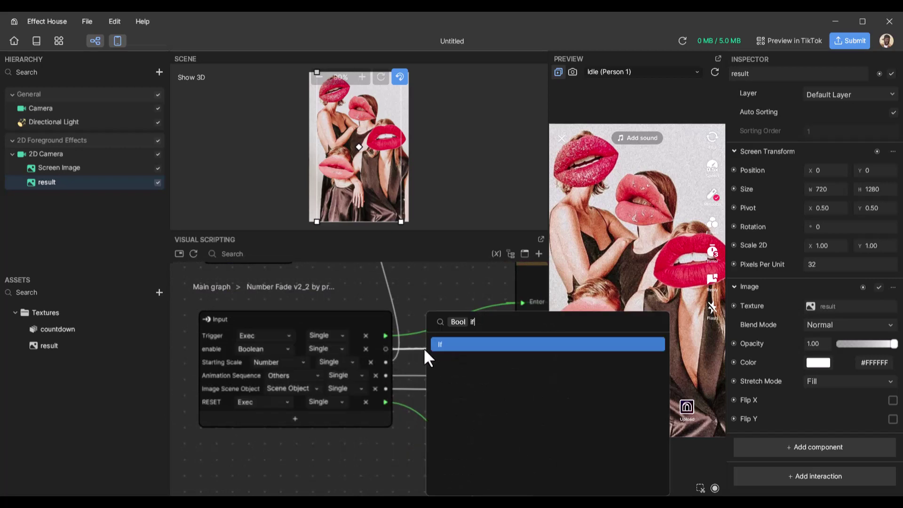
key(Return)
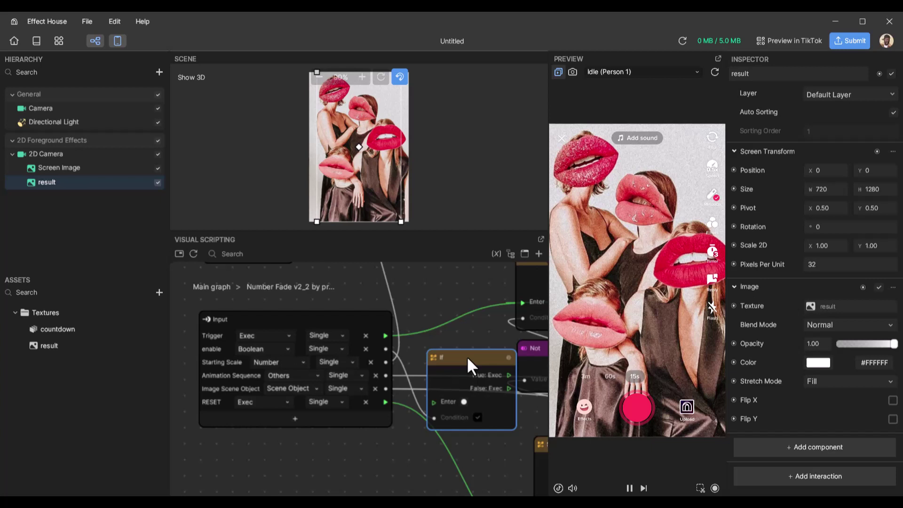
drag(466, 356, 457, 309)
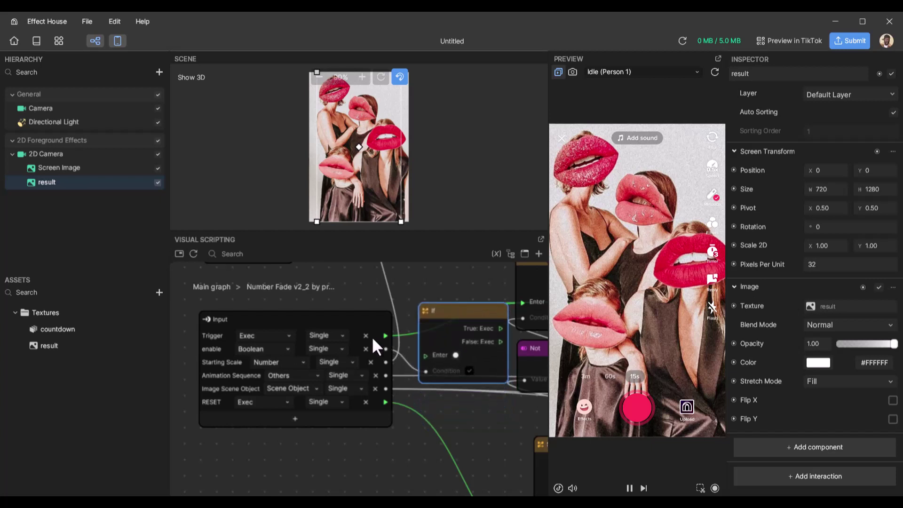
- Wire Trigger into the new If and its True output into the existing If
drag(386, 336, 425, 355)
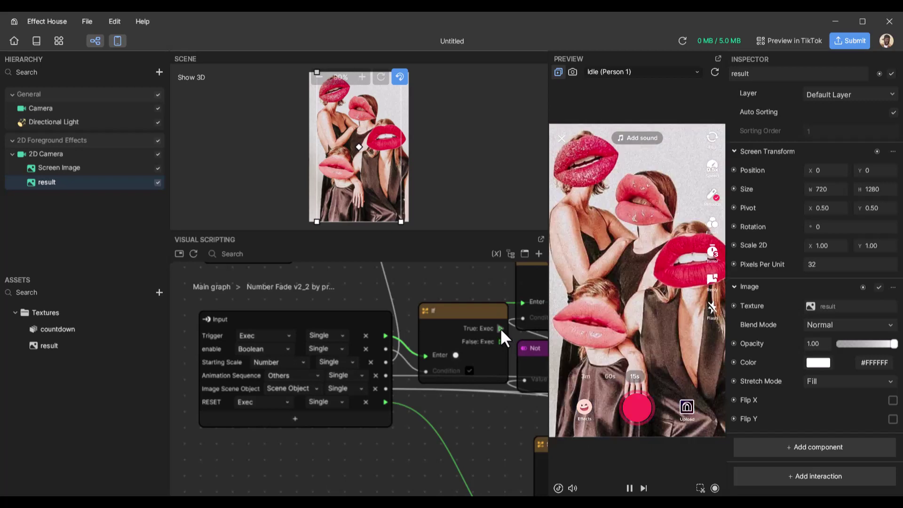
drag(501, 328, 522, 303)
scroll(495, 417, right, 5)
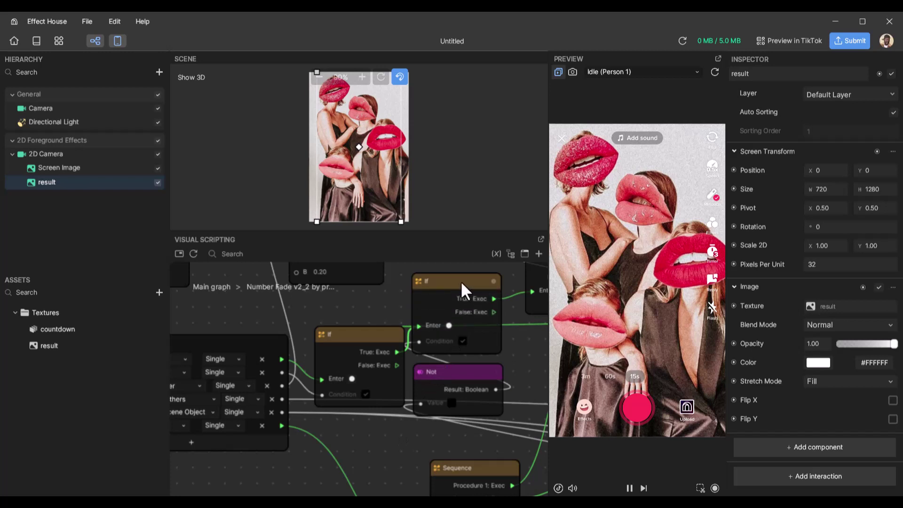
drag(361, 340, 360, 318)
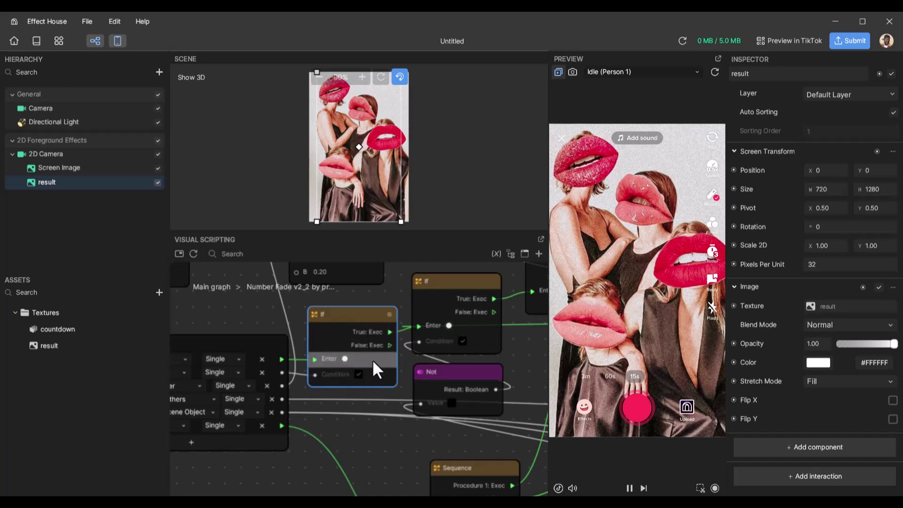
click(219, 287)
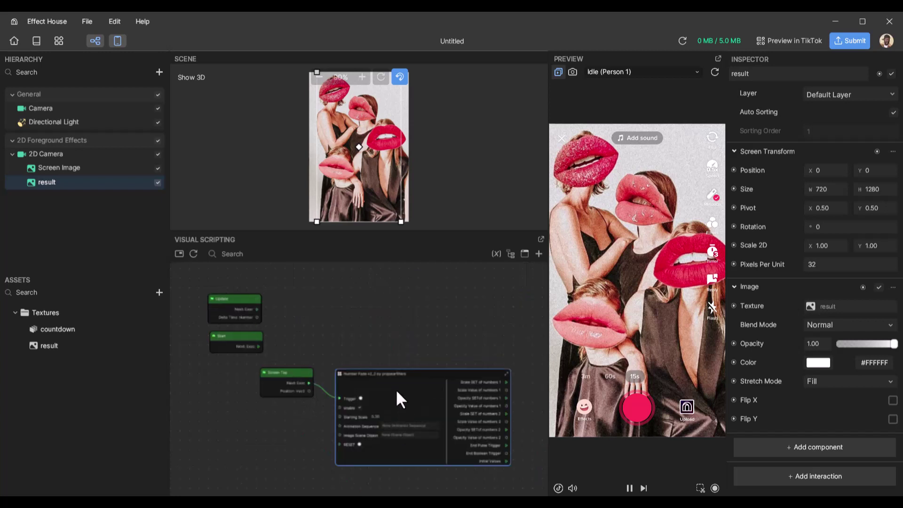
scroll(383, 416, up, 3)
middle_drag(294, 454, 292, 411)
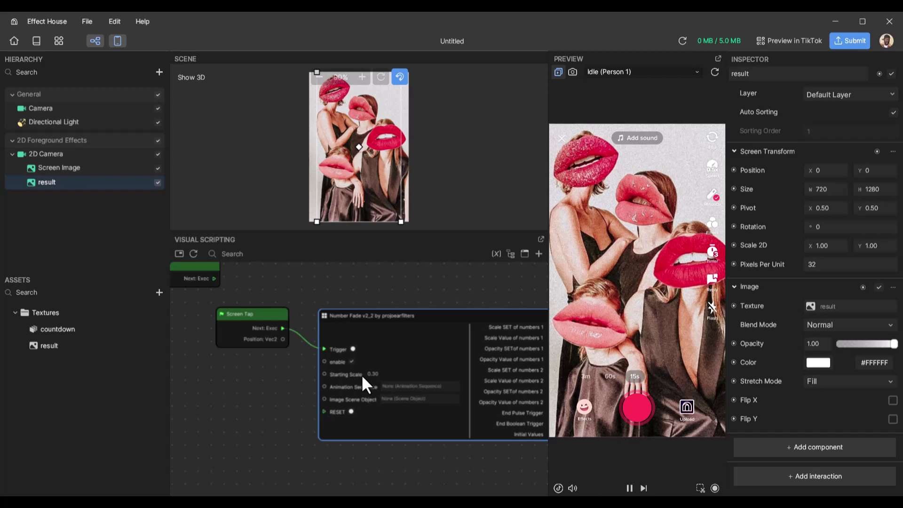
scroll(370, 375, up, 3)
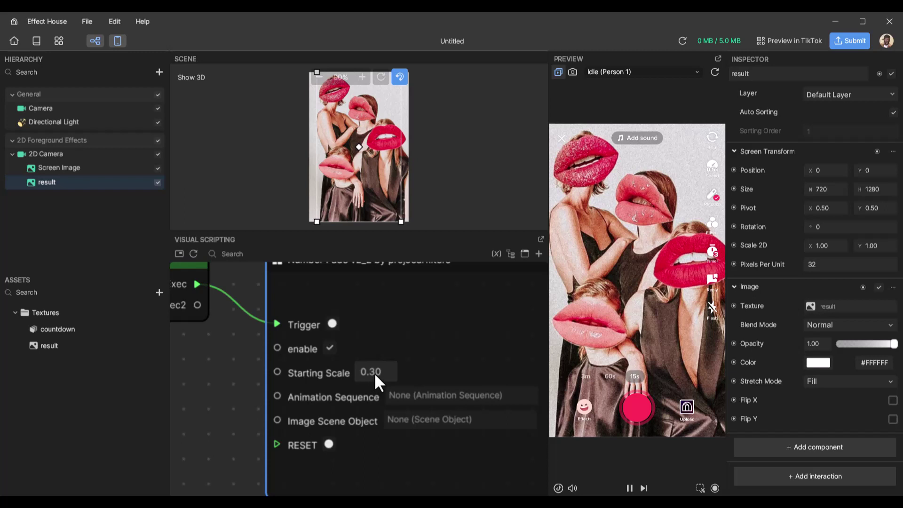
scroll(256, 418, down, 3)
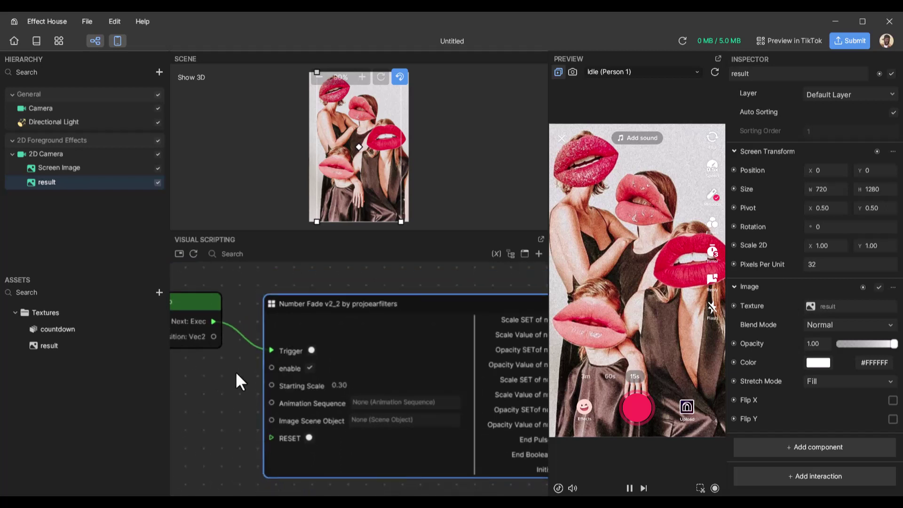
- Give Screen Image an Animation Sequence component from the Animation components list
double_click(62, 167)
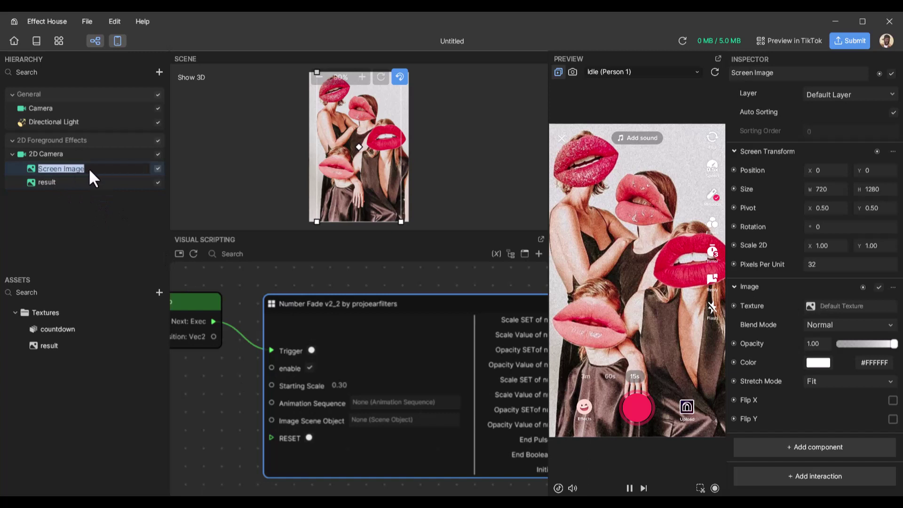
click(26, 170)
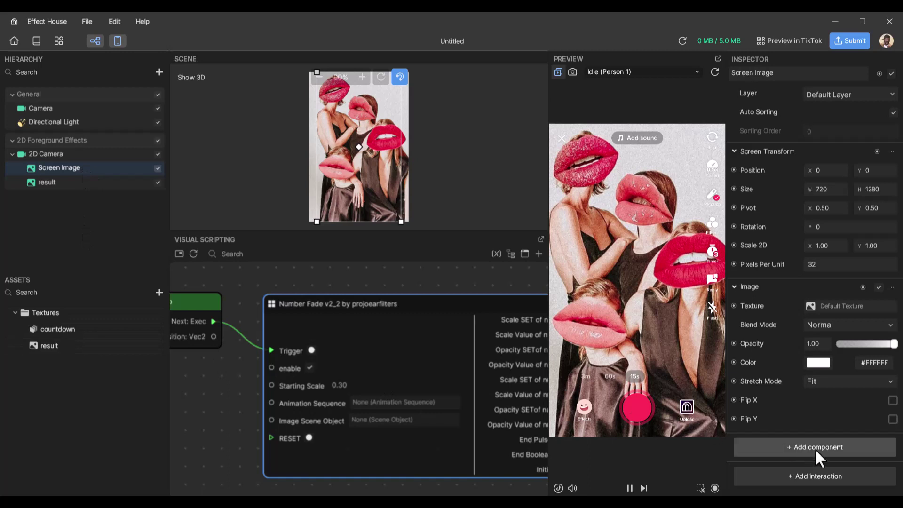
click(829, 447)
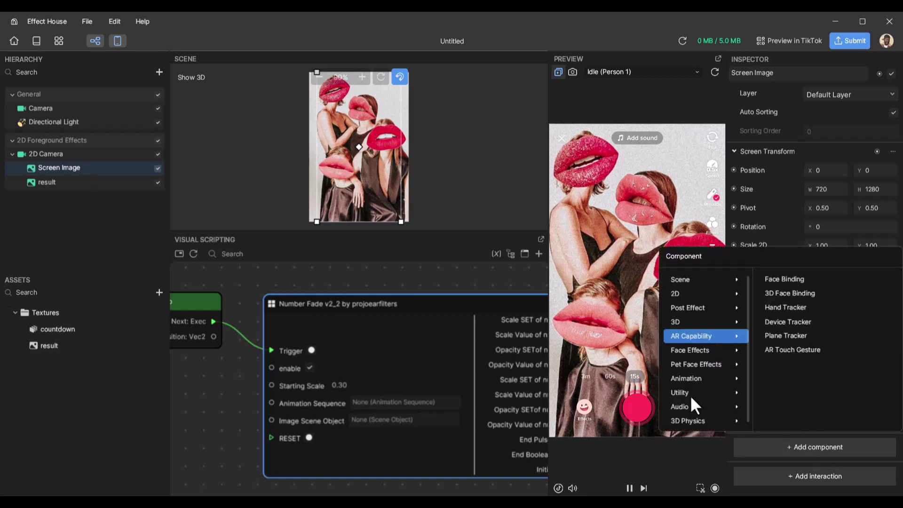
mouse_move(696, 379)
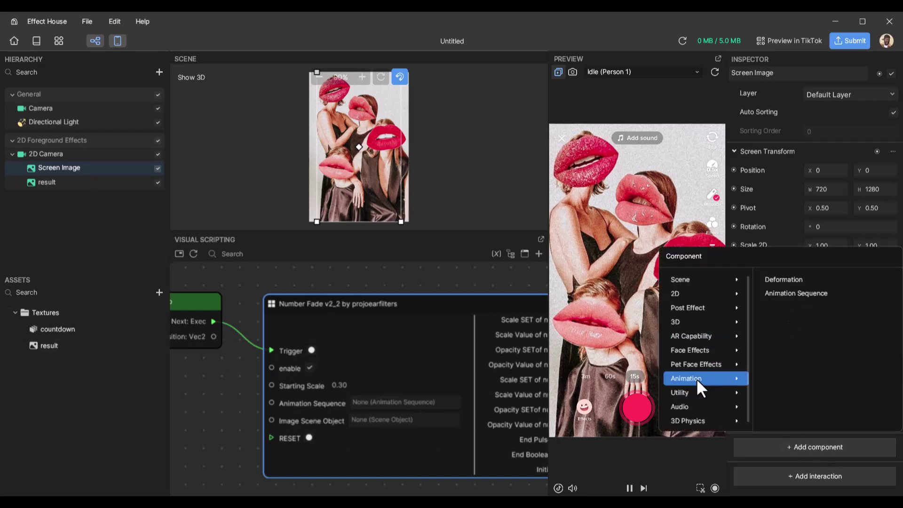
click(794, 294)
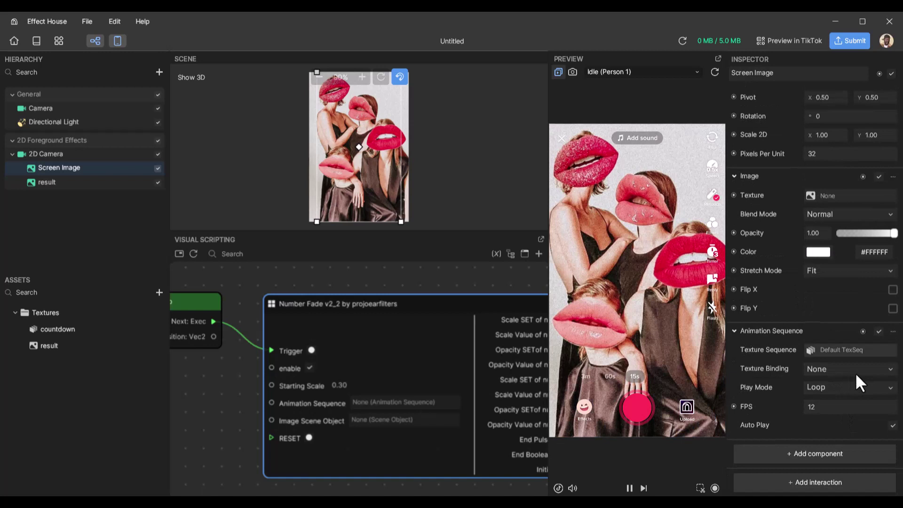
- Set the Animation Sequence to the countdown texture, Play Mode Once, 1 FPS, Auto Play off
click(843, 349)
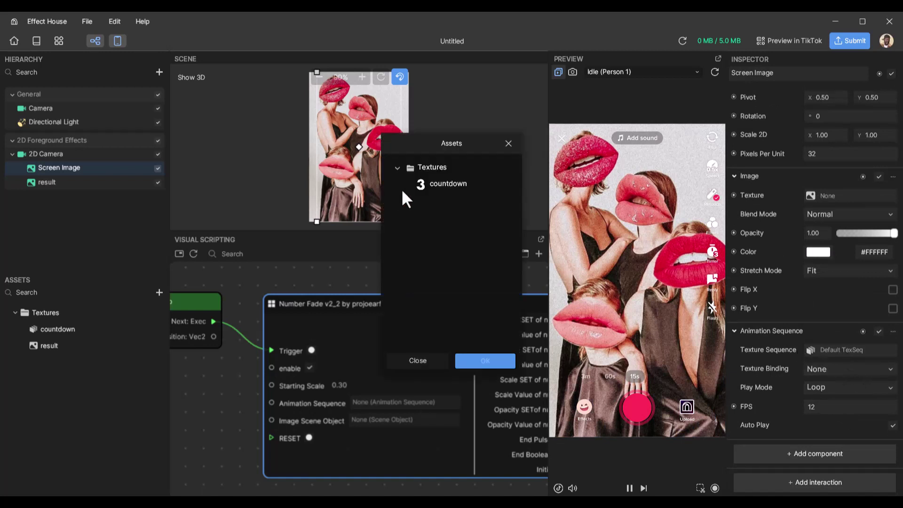
double_click(446, 183)
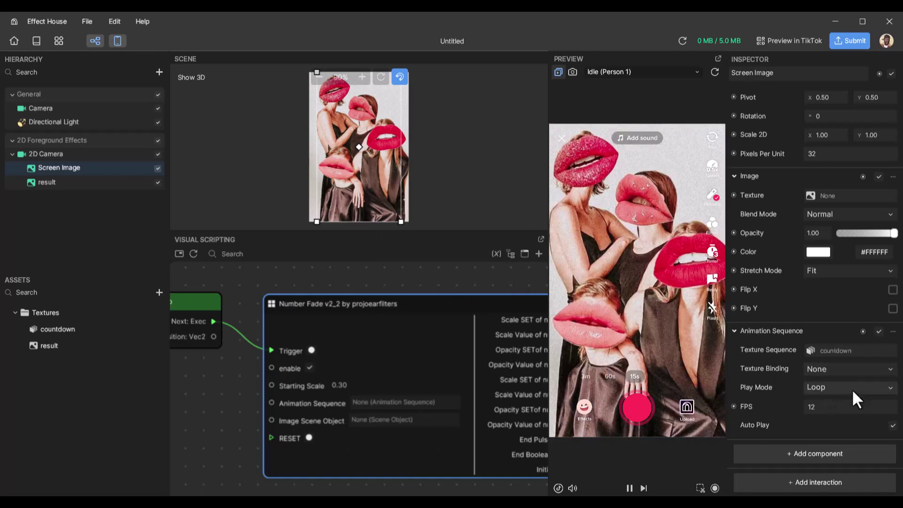
click(849, 386)
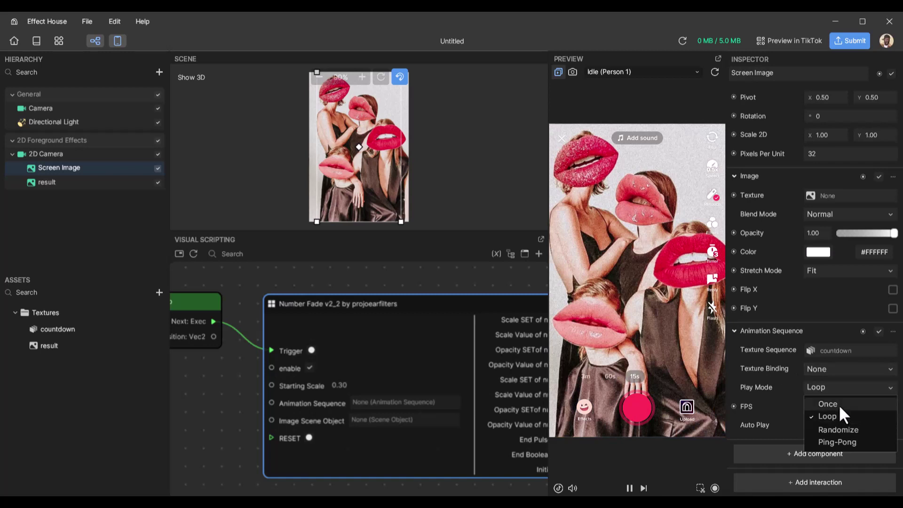
click(839, 404)
click(814, 408)
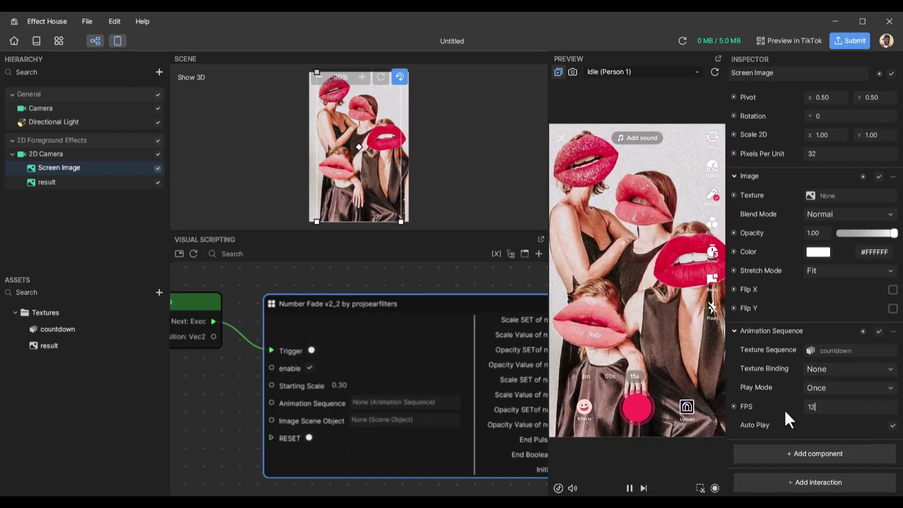
key(BackSpace)
click(893, 426)
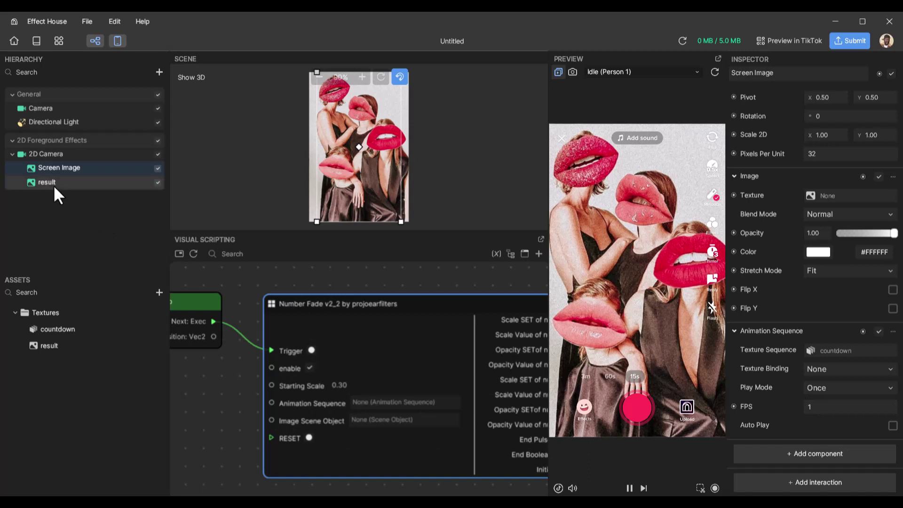
- Rename the Screen Image object to 'countdown'
double_click(72, 170)
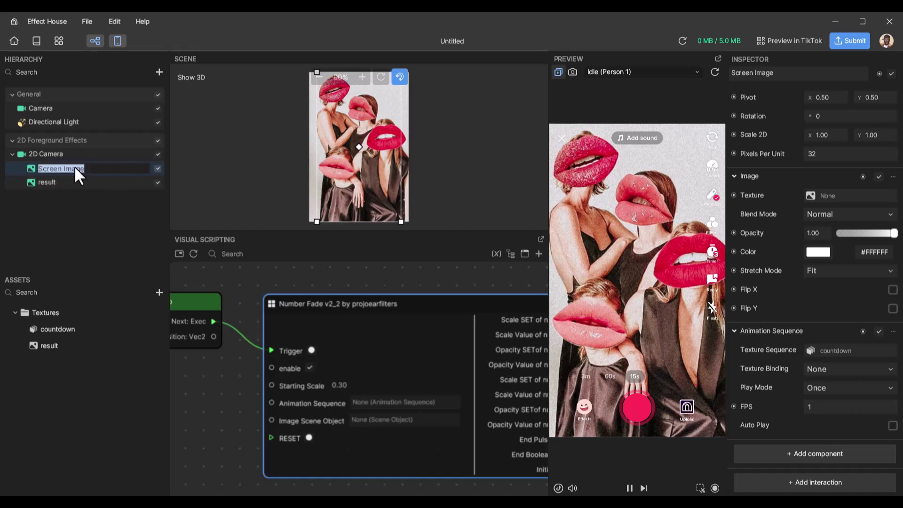
text(countdown)
key(Return)
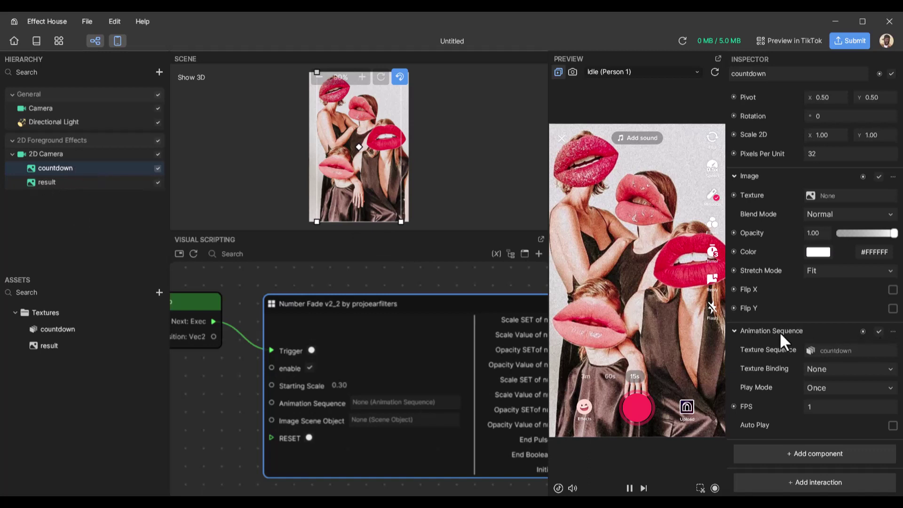
- Add Animation Sequence and countdown object nodes, wiring countdown into Number Fade's Image Scene Object
click(861, 331)
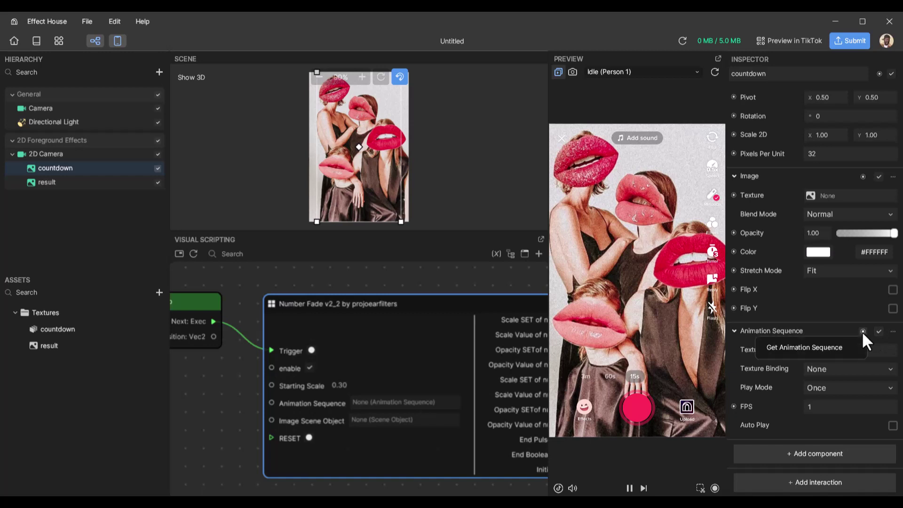
drag(817, 348, 272, 403)
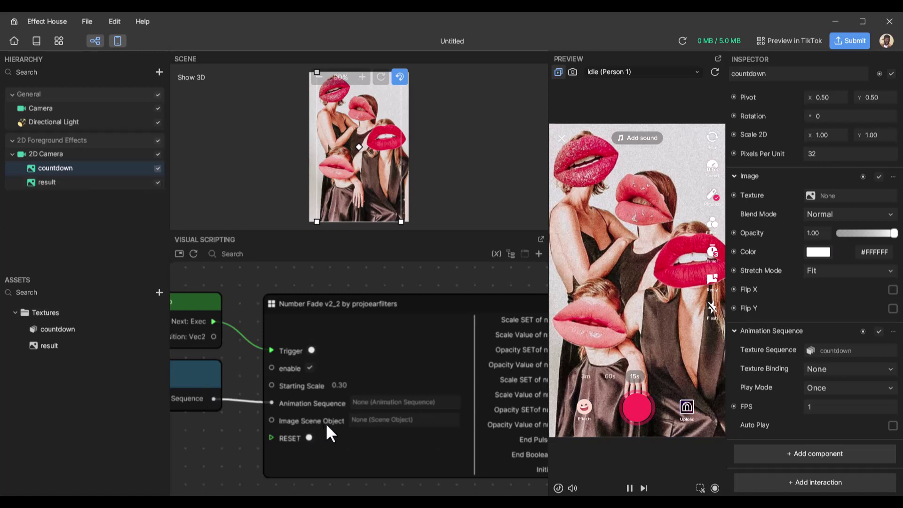
middle_drag(232, 435, 337, 414)
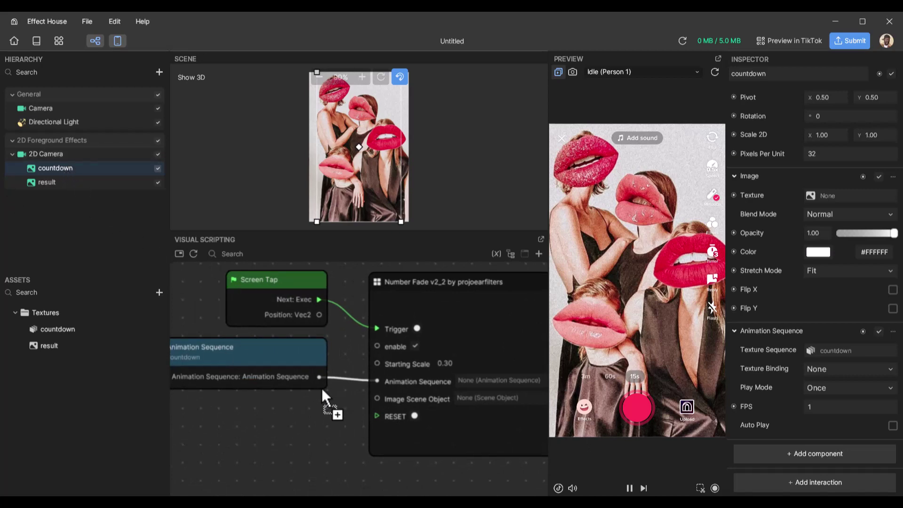
drag(321, 388, 268, 403)
drag(319, 424, 377, 399)
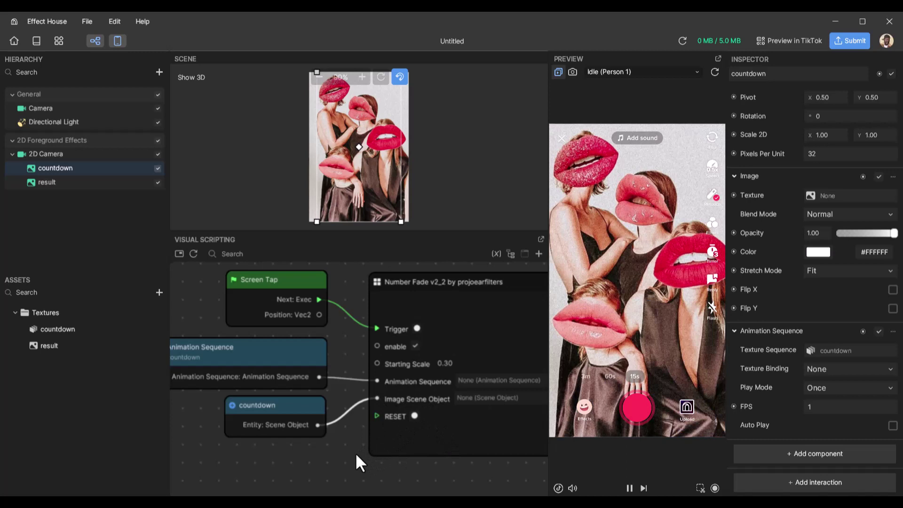
middle_drag(356, 457, 119, 418)
middle_drag(484, 423, 379, 472)
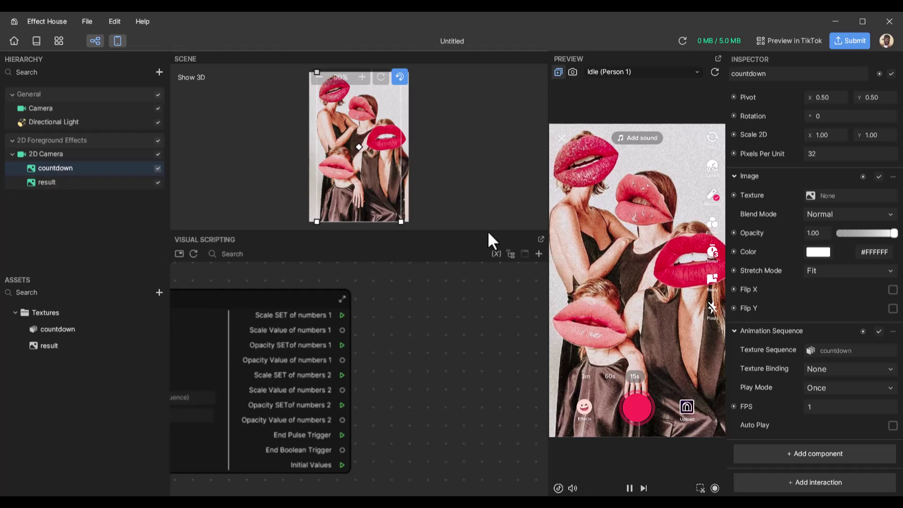
- Add a Set Scale 2D node for countdown, fed by numbers 1's Scale SET and Scale Value
click(733, 135)
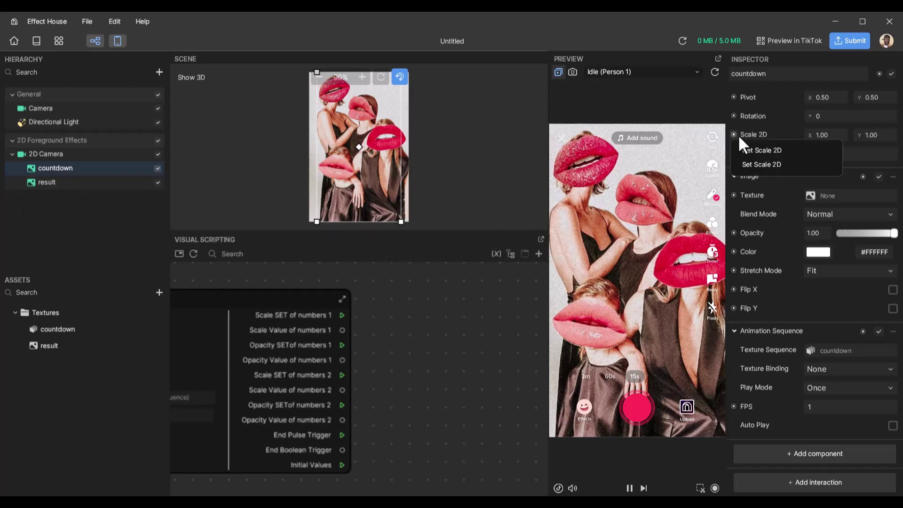
click(771, 164)
drag(452, 400, 479, 277)
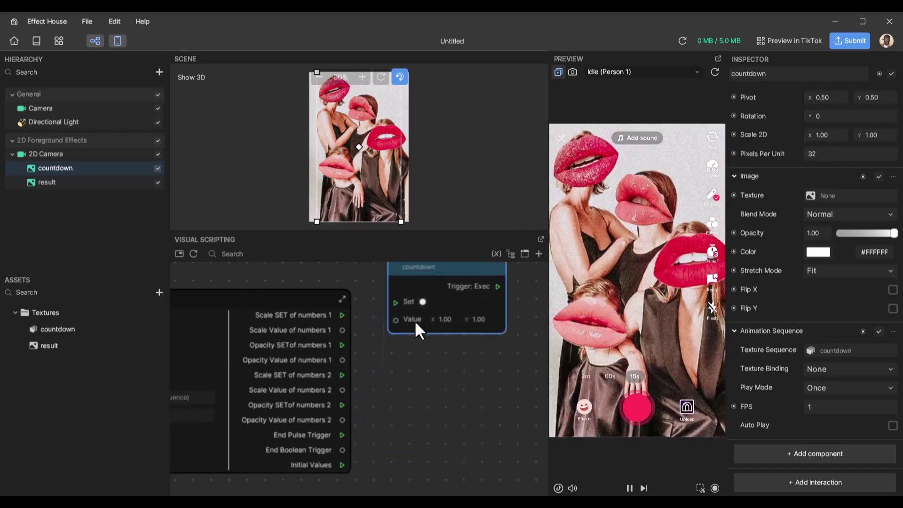
drag(342, 315, 395, 301)
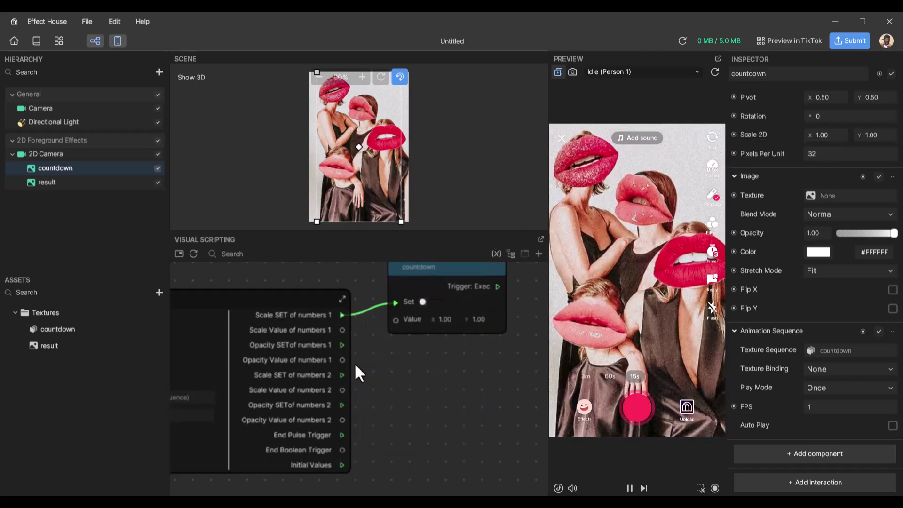
drag(342, 330, 396, 319)
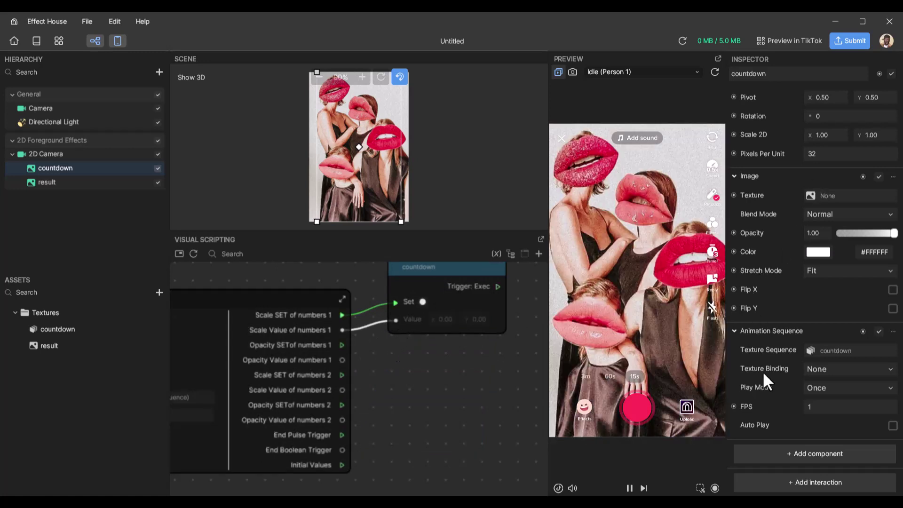
- Add a Set Opacity node for countdown, fed by numbers 1's Opacity SET and Opacity Value
click(733, 233)
click(746, 261)
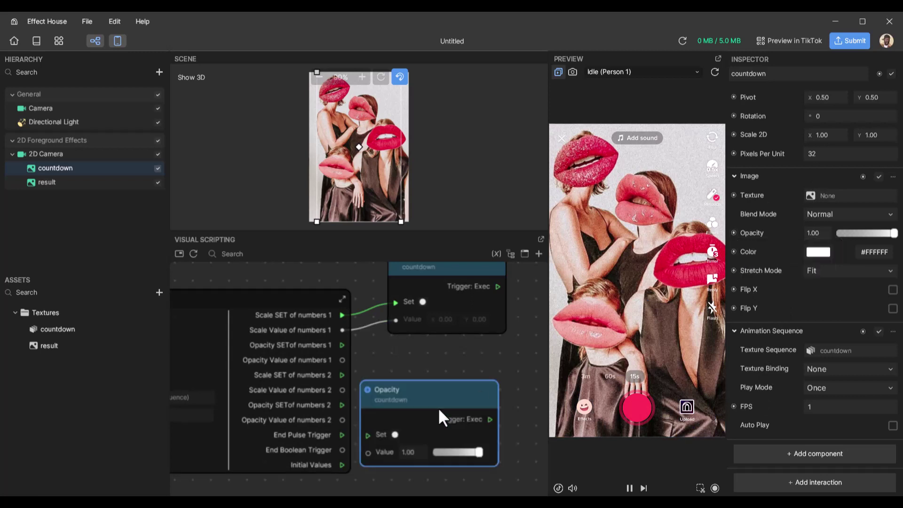
drag(427, 403, 455, 371)
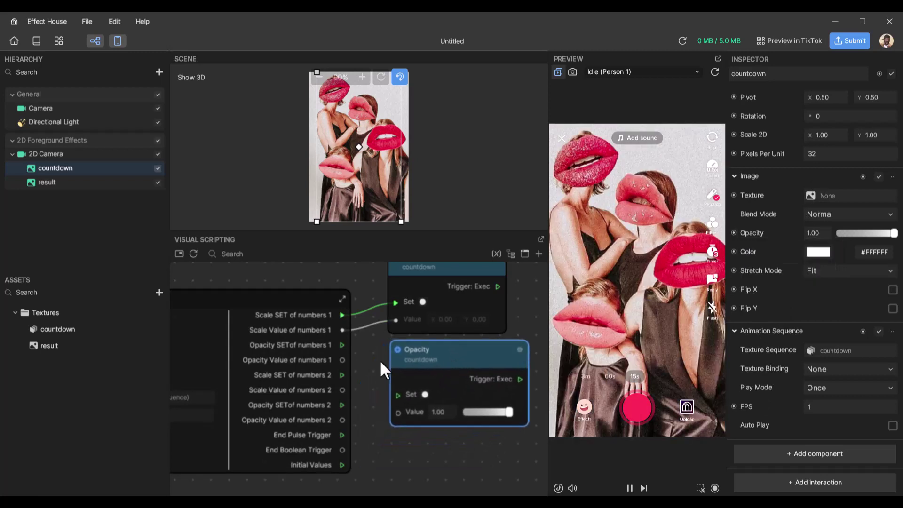
drag(342, 345, 398, 395)
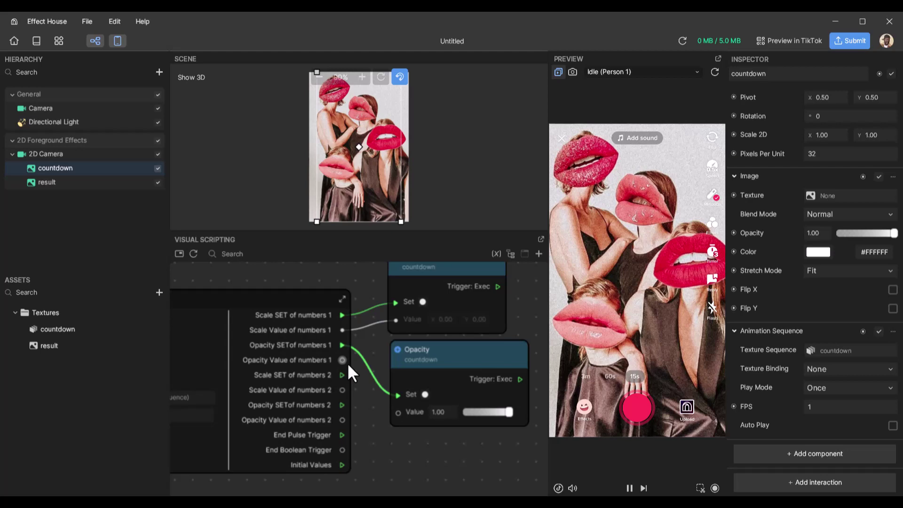
drag(347, 363, 416, 416)
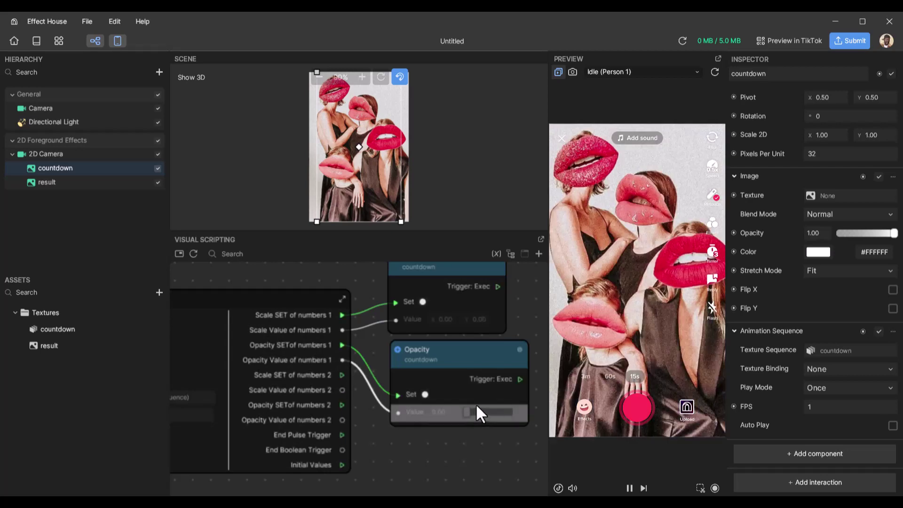
- Paste copies of the Scale 2D and Opacity nodes and wire numbers 2's scale outputs into the copied Scale 2D
scroll(476, 402, down, 4)
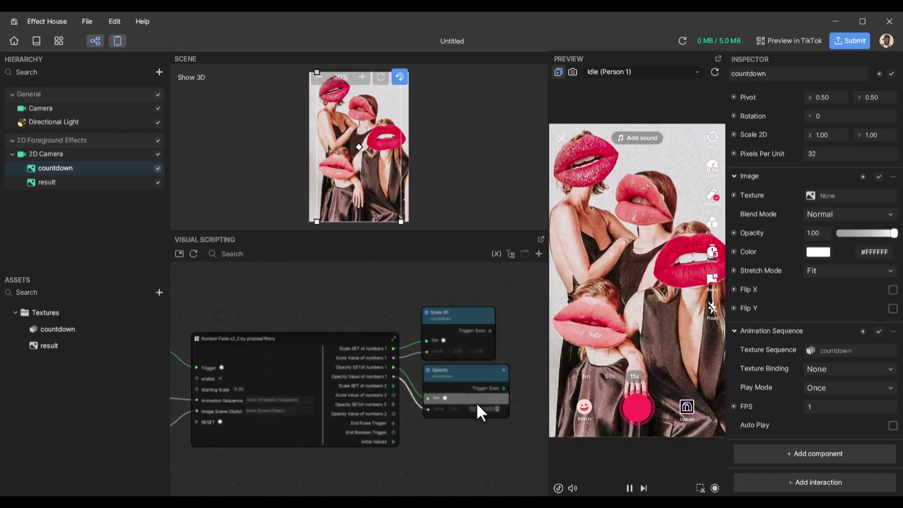
scroll(476, 402, down, 2)
middle_drag(494, 446, 430, 388)
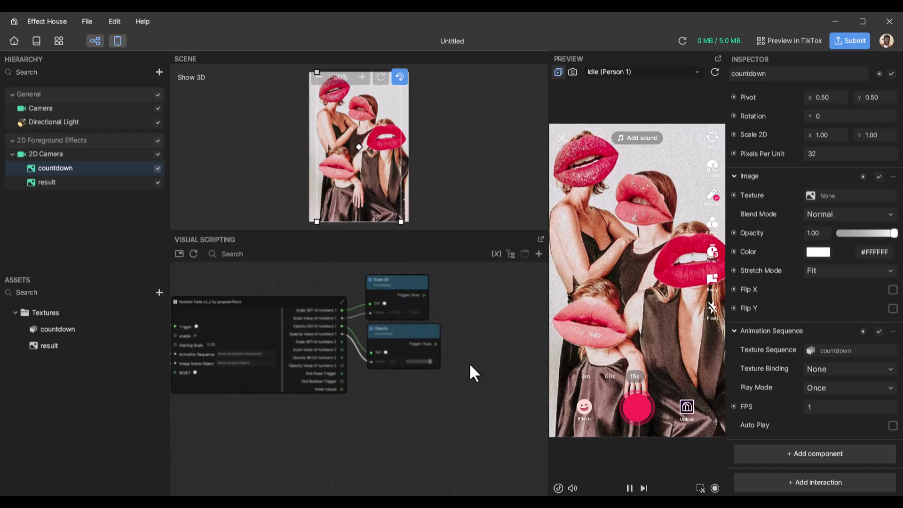
drag(469, 362, 389, 286)
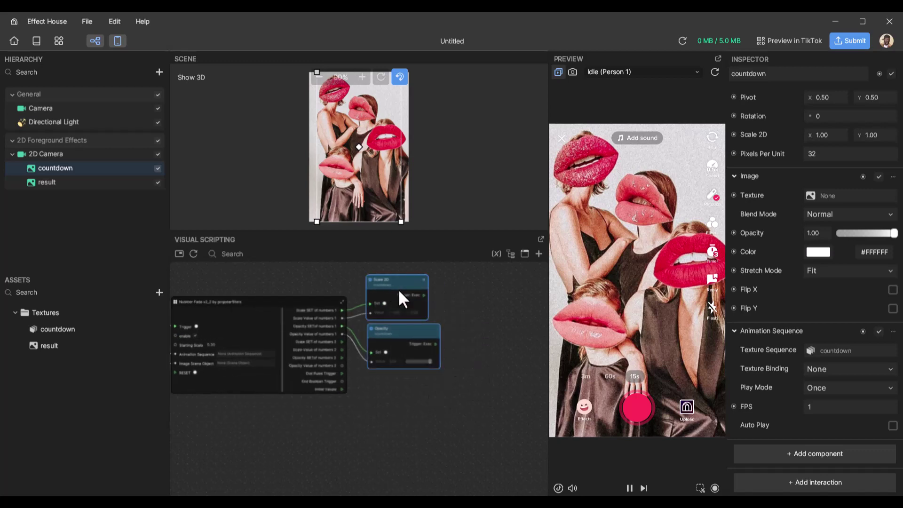
click(370, 406)
key(ctrl+v)
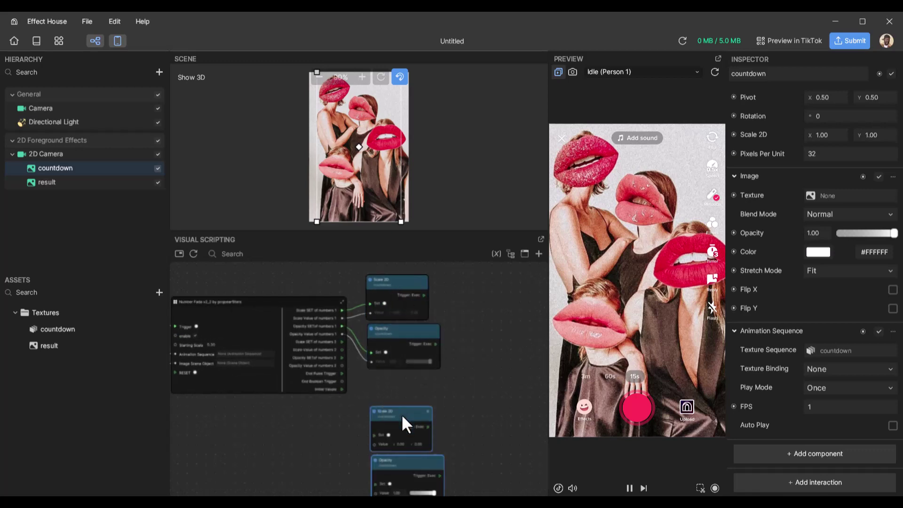
drag(402, 414, 398, 384)
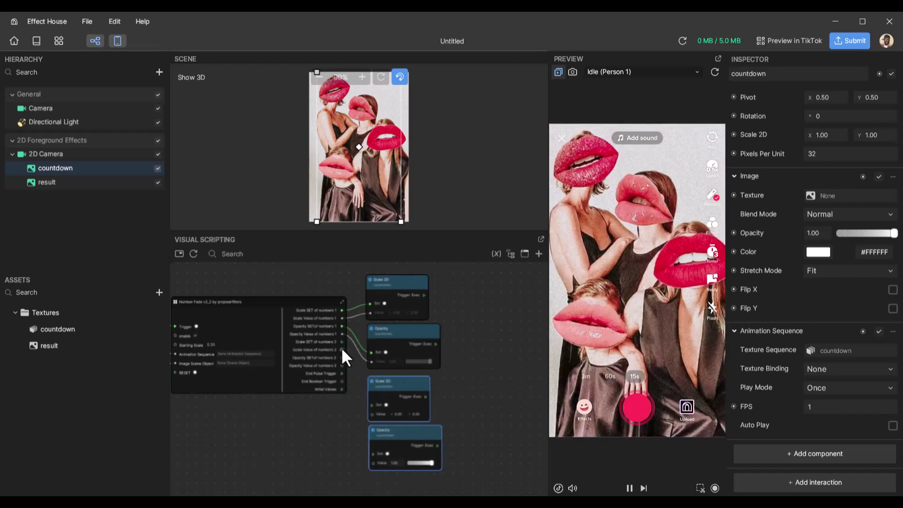
drag(341, 342, 372, 404)
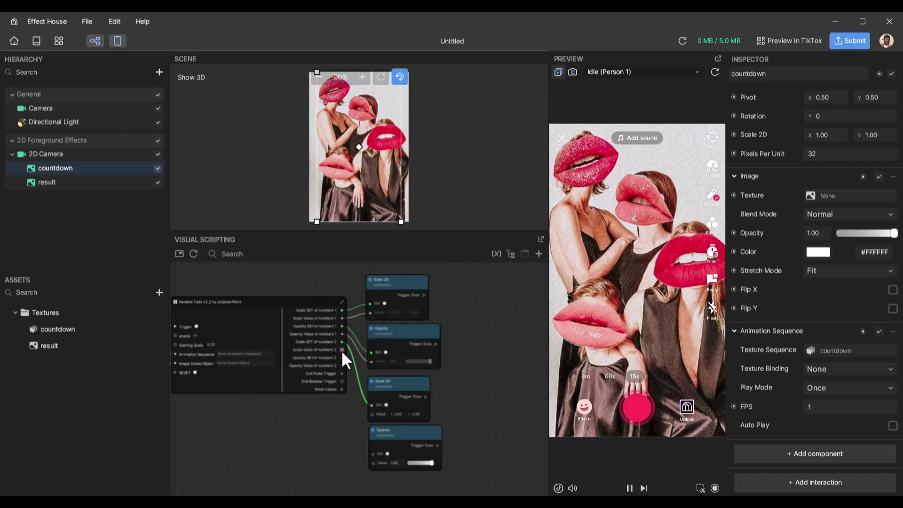
drag(340, 349, 373, 411)
- Connect numbers 2's Opacity SET and Opacity Value to the copied Opacity node
scroll(425, 413, up, 3)
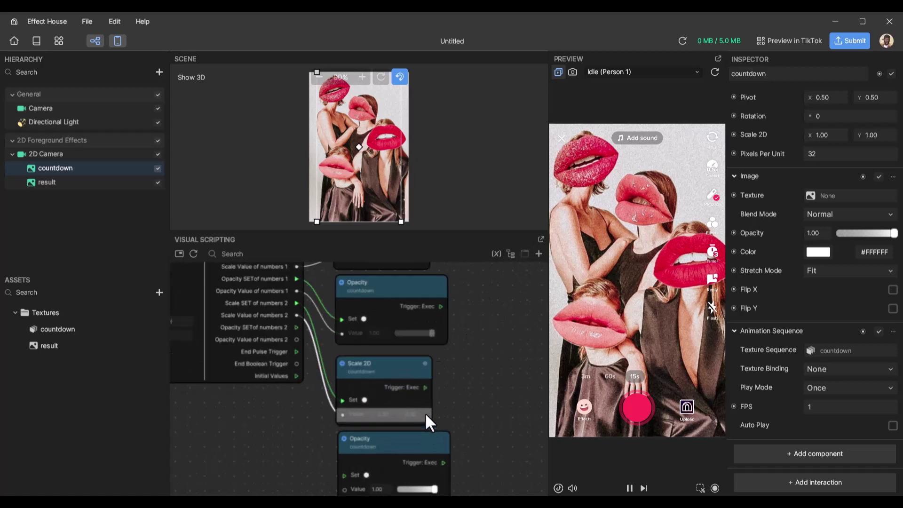
scroll(437, 358, down, 2)
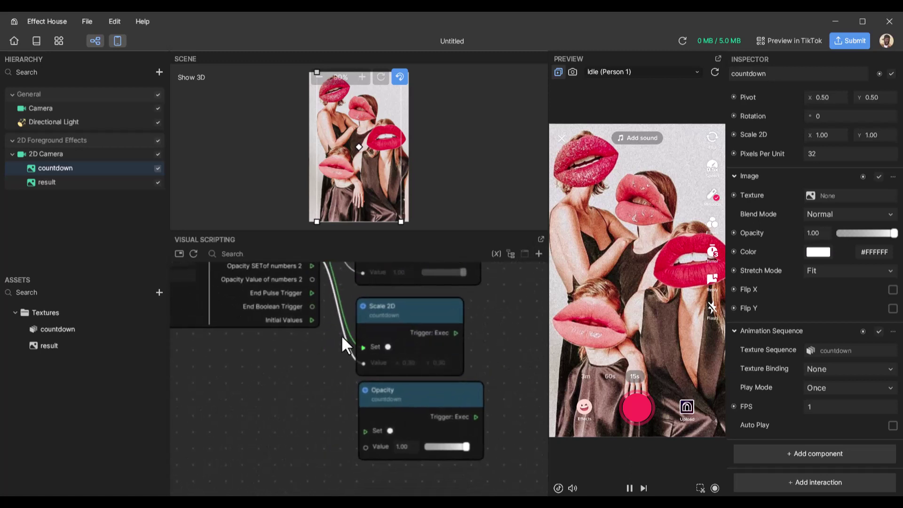
scroll(330, 357, up, 1)
scroll(306, 338, right, 1)
drag(289, 278, 343, 443)
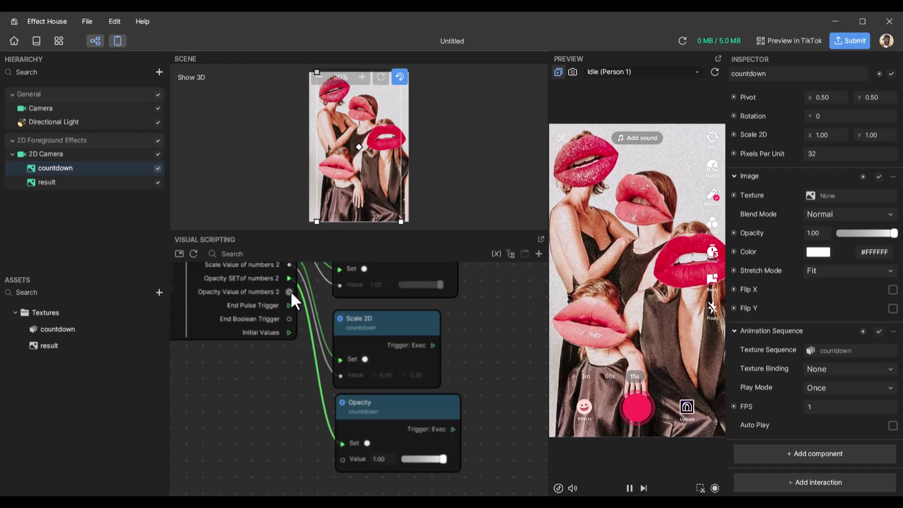
drag(290, 291, 343, 459)
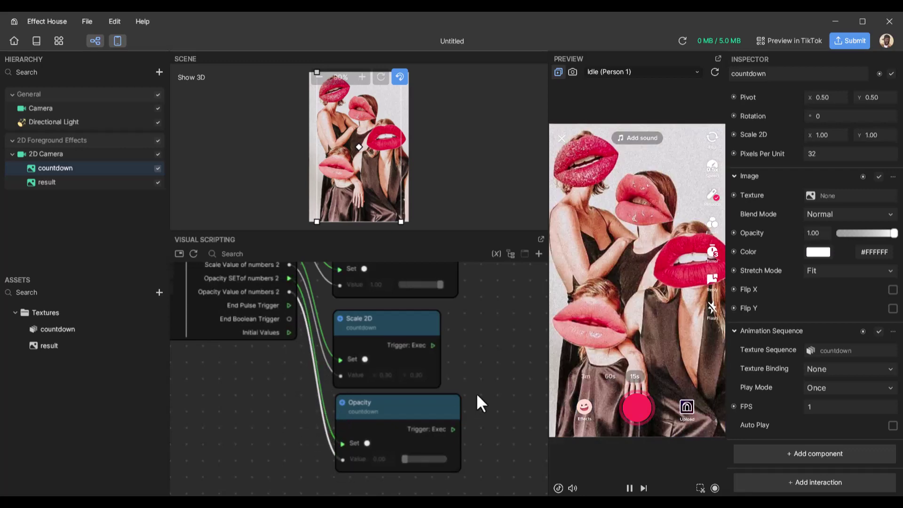
- Move the four Scale 2D and Opacity nodes up together
scroll(477, 395, down, 2)
scroll(492, 372, down, 4)
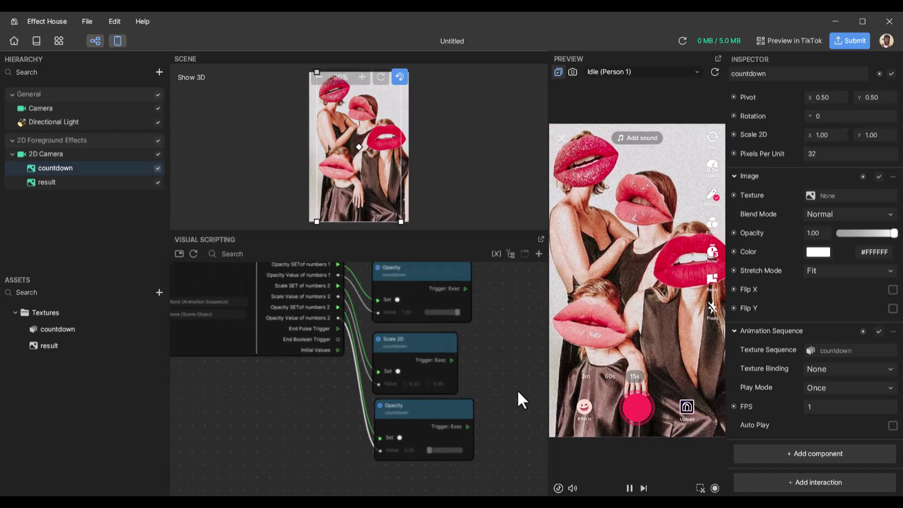
scroll(484, 396, right, 2)
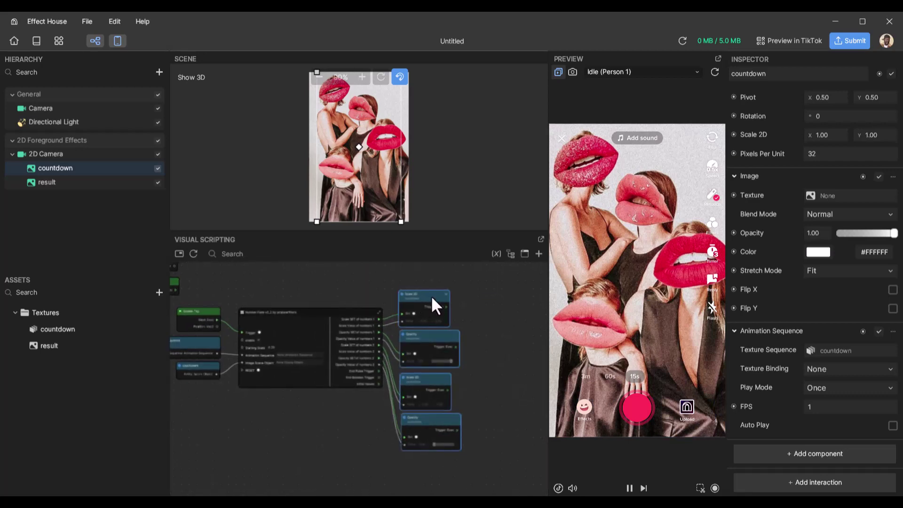
drag(431, 295, 442, 258)
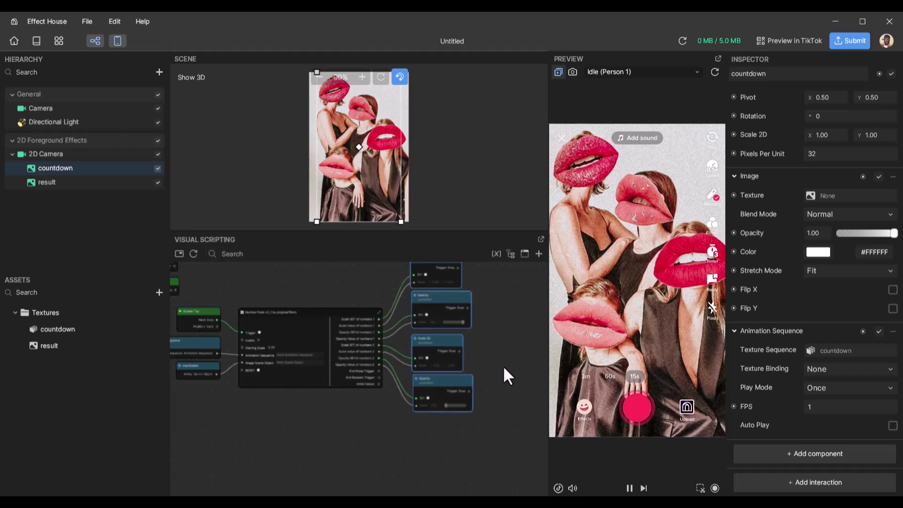
middle_drag(504, 379, 499, 409)
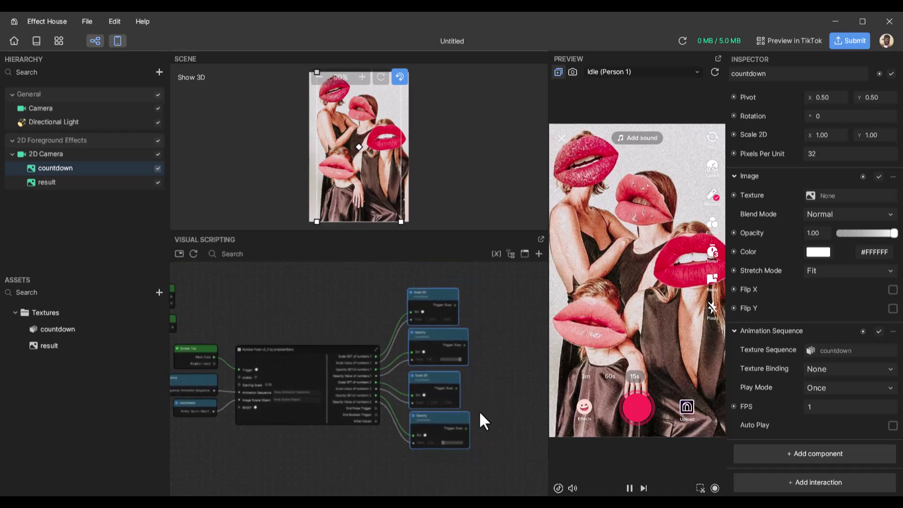
scroll(374, 447, up, 4)
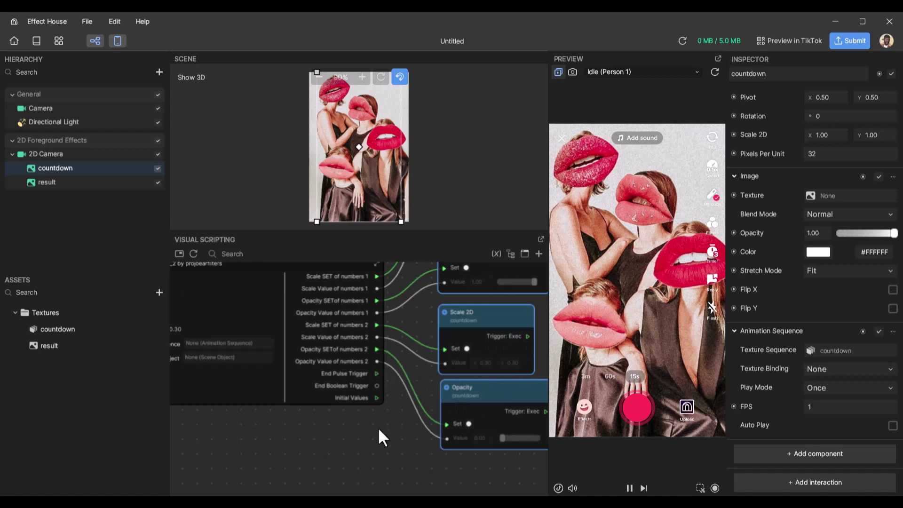
- Add a Transit by Time: Number node off End Pulse Trigger
scroll(273, 390, right, 5)
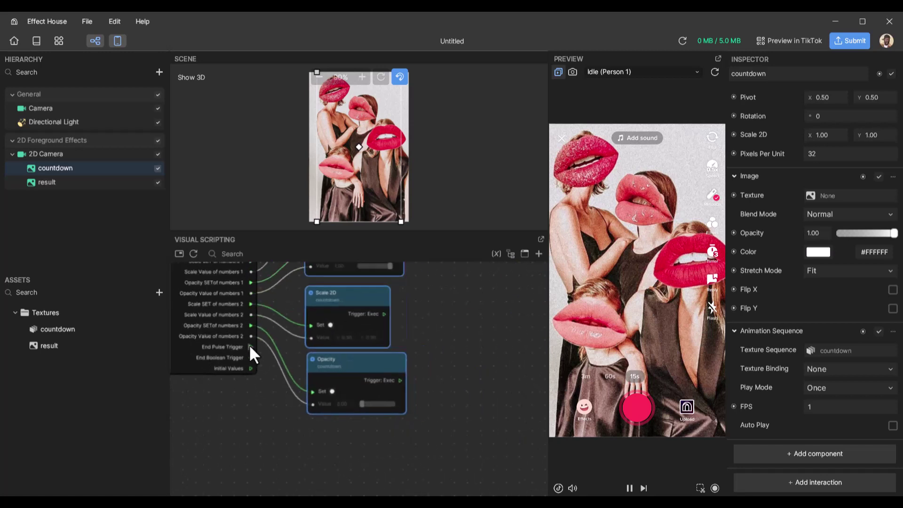
drag(250, 347, 470, 345)
text(t)
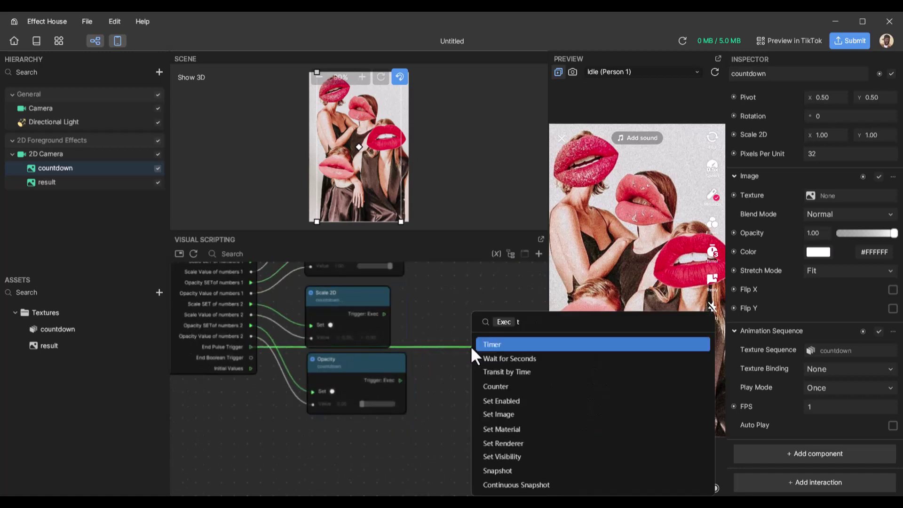
text(ransit)
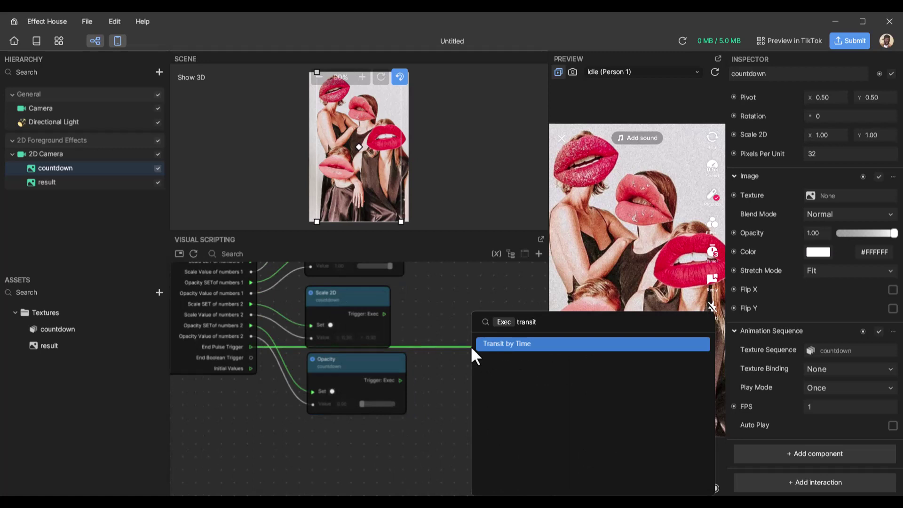
key(Return)
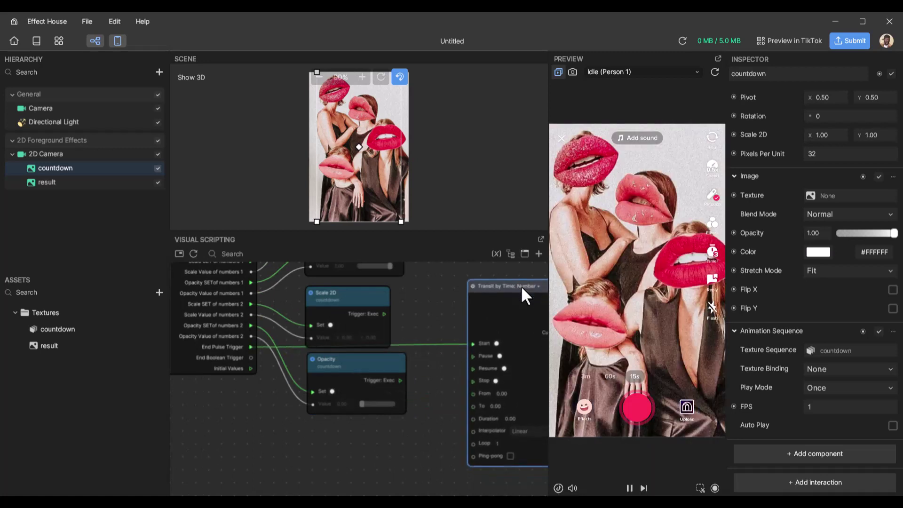
click(520, 287)
right_drag(442, 413, 292, 419)
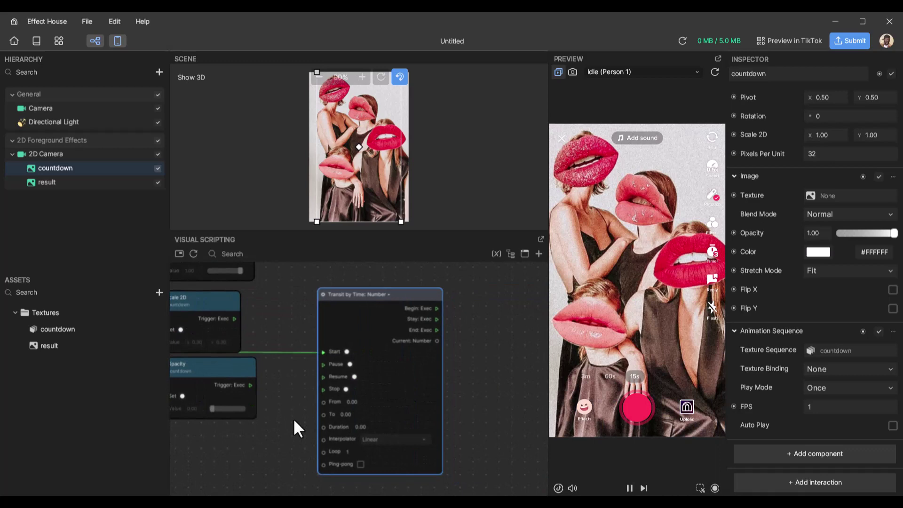
- Set the transition's To value to 1.00 and Duration to 0.40
click(350, 414)
text(1)
scroll(355, 421, up, 2)
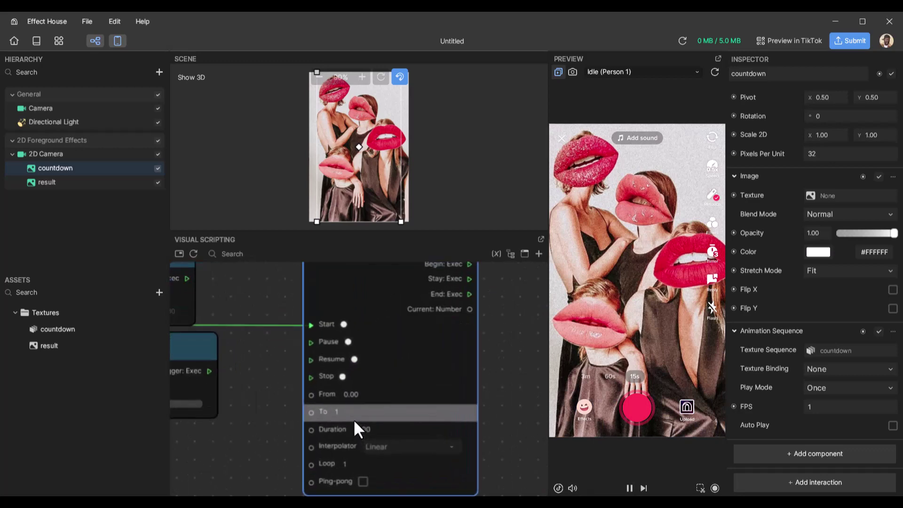
click(505, 402)
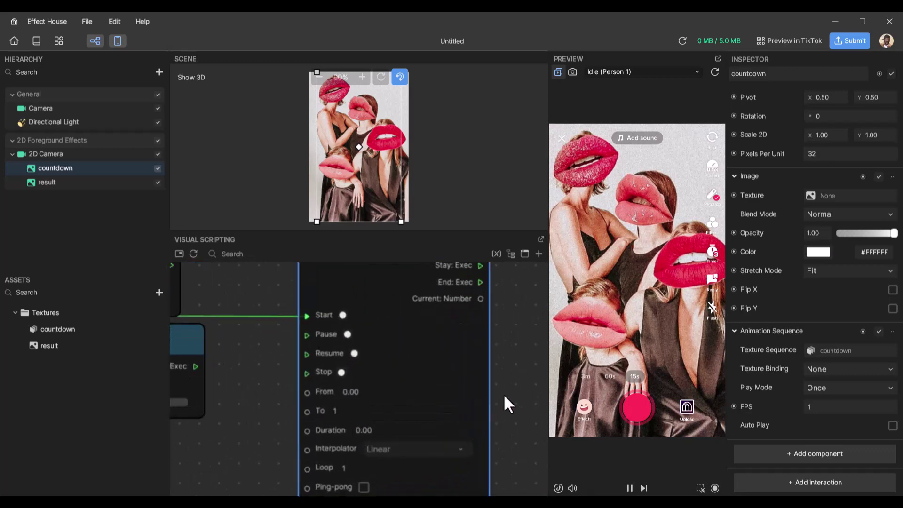
click(350, 429)
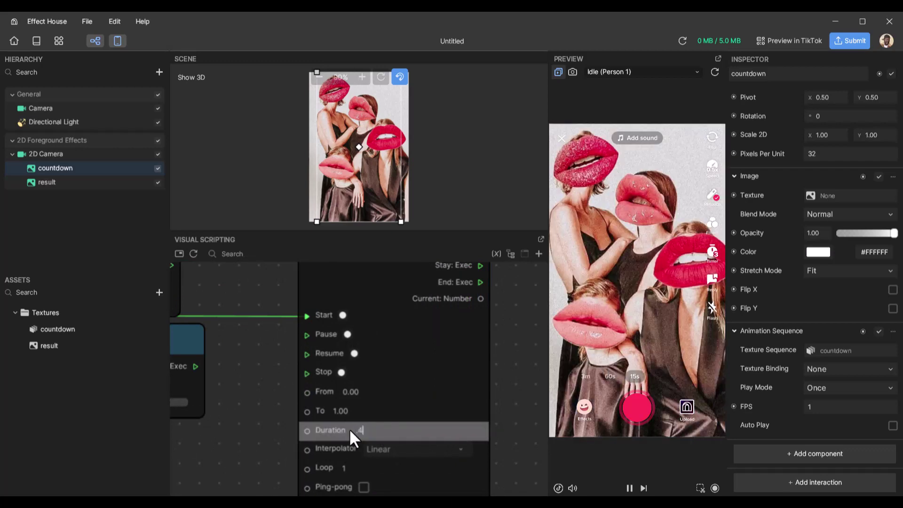
click(503, 386)
middle_drag(491, 386, 394, 414)
middle_drag(414, 323, 409, 344)
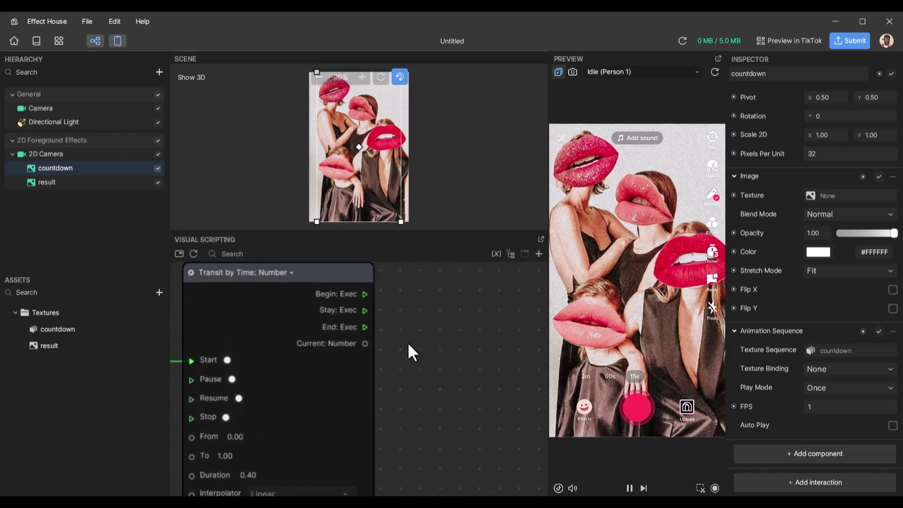
click(52, 181)
- Add a Set Opacity node for result, driven by the transition's Stay exec and Current Number
click(52, 181)
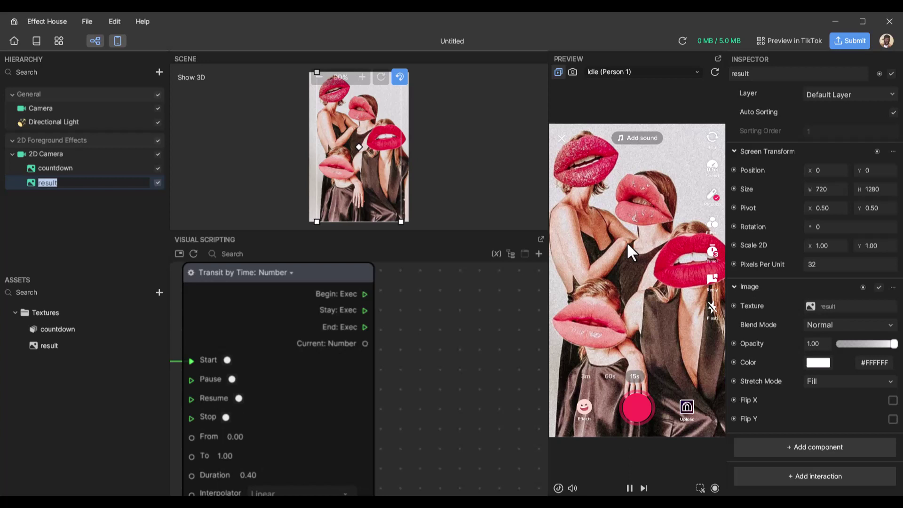
click(733, 343)
click(744, 371)
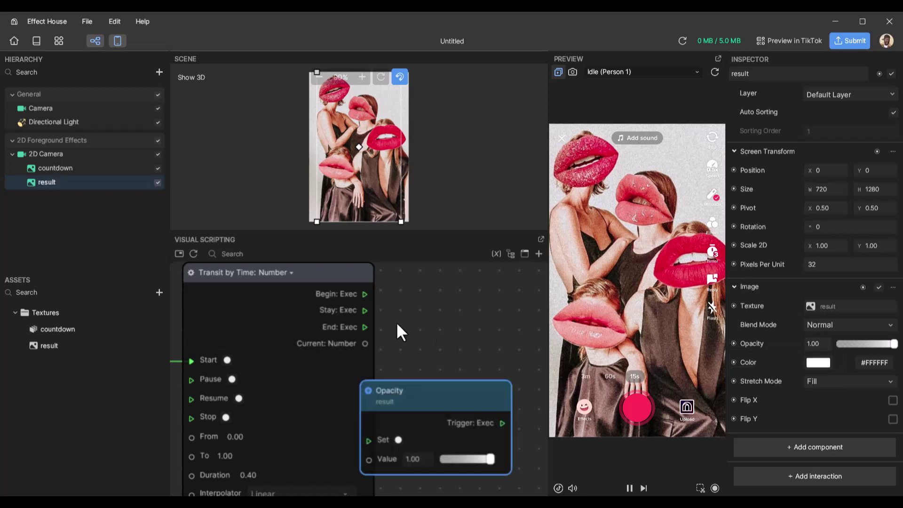
drag(427, 399, 461, 276)
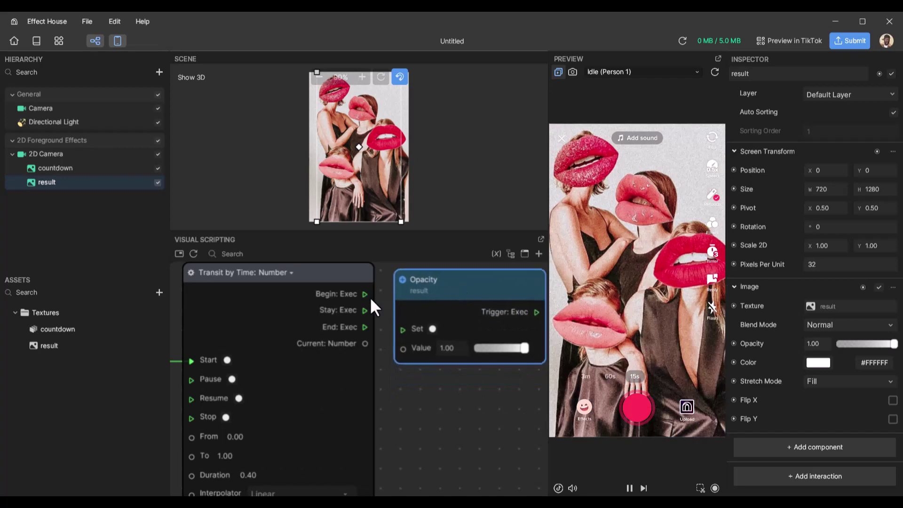
drag(366, 312, 403, 348)
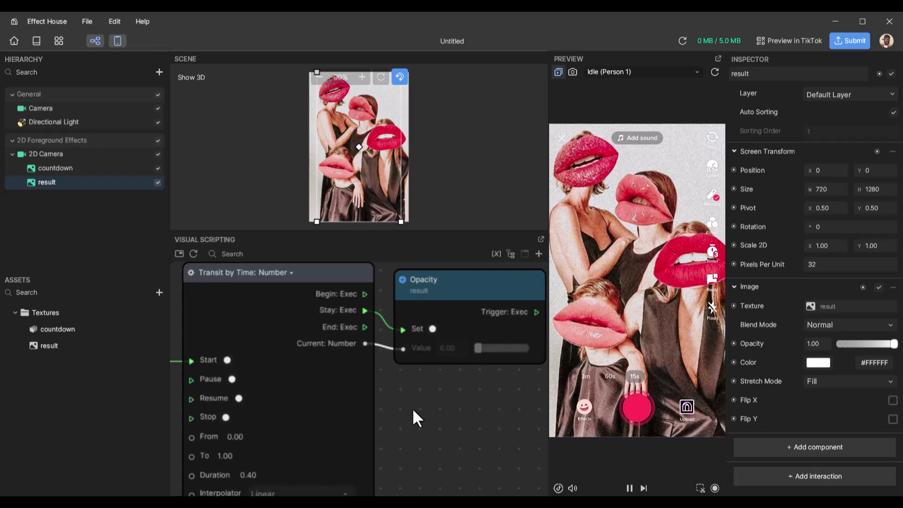
scroll(412, 408, down, 3)
middle_drag(412, 408, 425, 429)
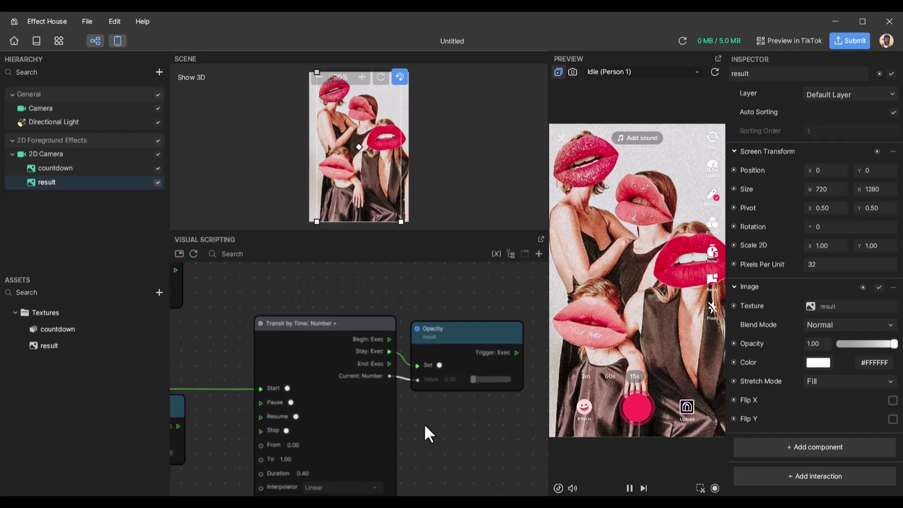
- Add a Start event node and connect its Next exec to the result Opacity node's Set input
right_click(439, 298)
click(451, 304)
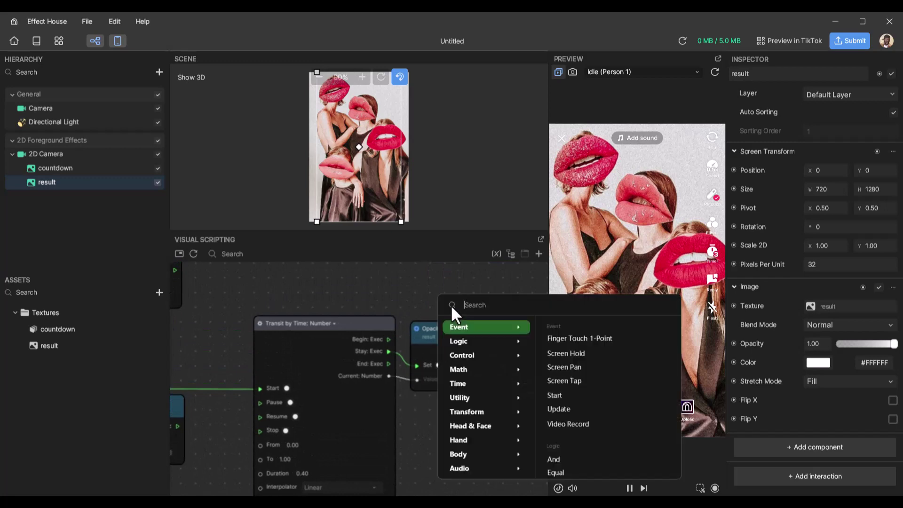
click(584, 396)
drag(496, 306, 468, 291)
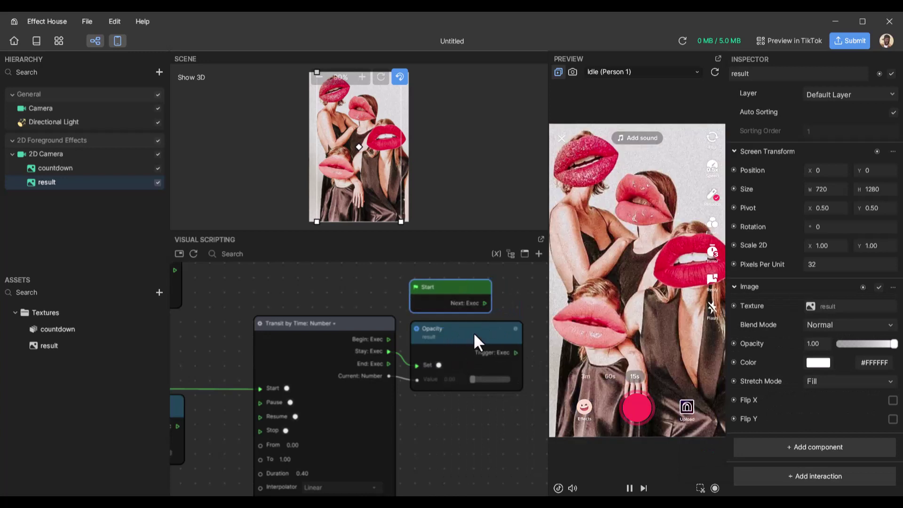
scroll(454, 389, up, 2)
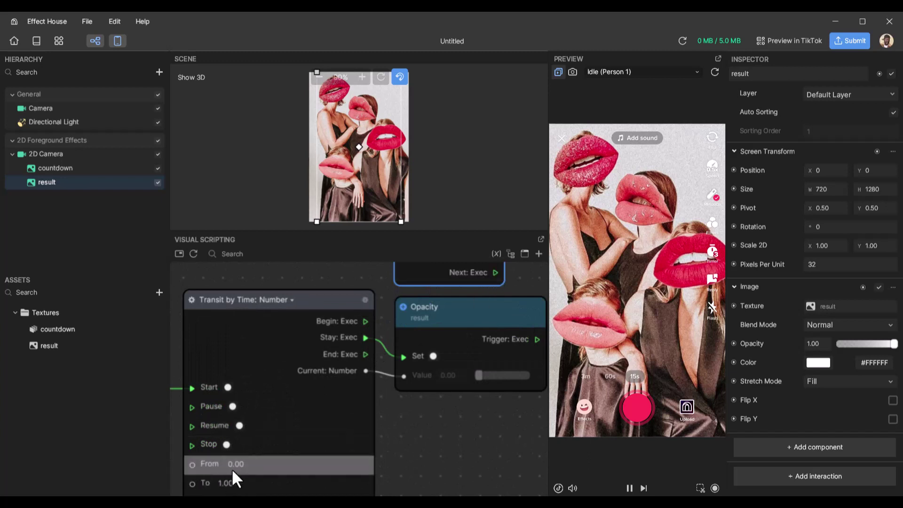
drag(494, 272, 403, 356)
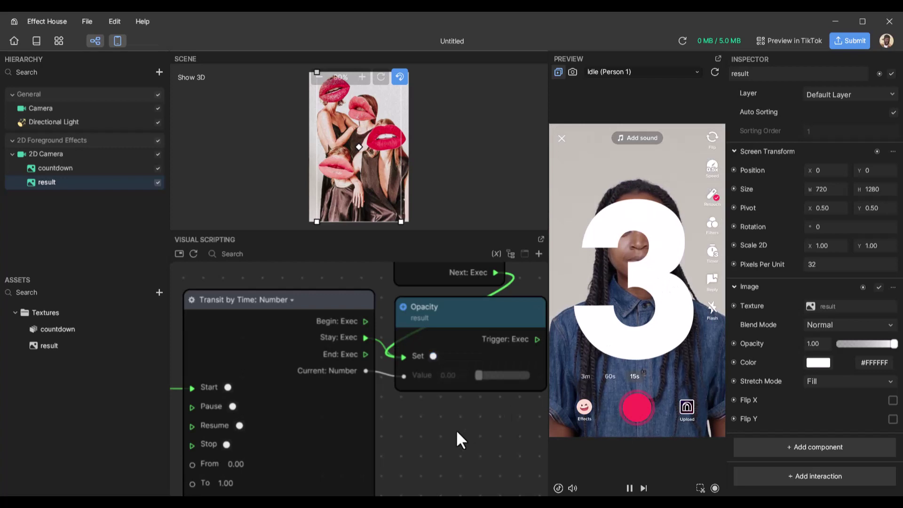
scroll(455, 430, down, 4)
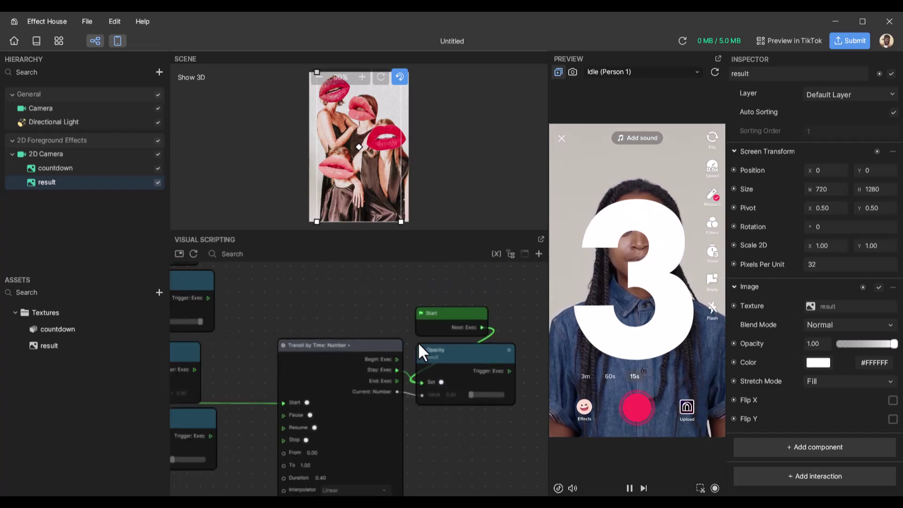
scroll(418, 343, down, 2)
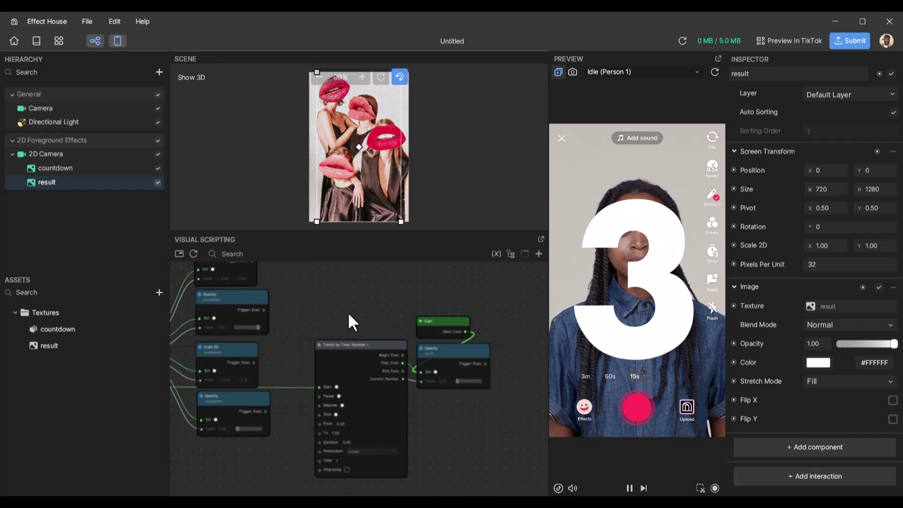
- Box-select the Transit by Time, Start and result Opacity nodes and move them right
mouse_move(348, 312)
middle_down()
mouse_move(478, 289)
mouse_move(362, 315)
middle_up()
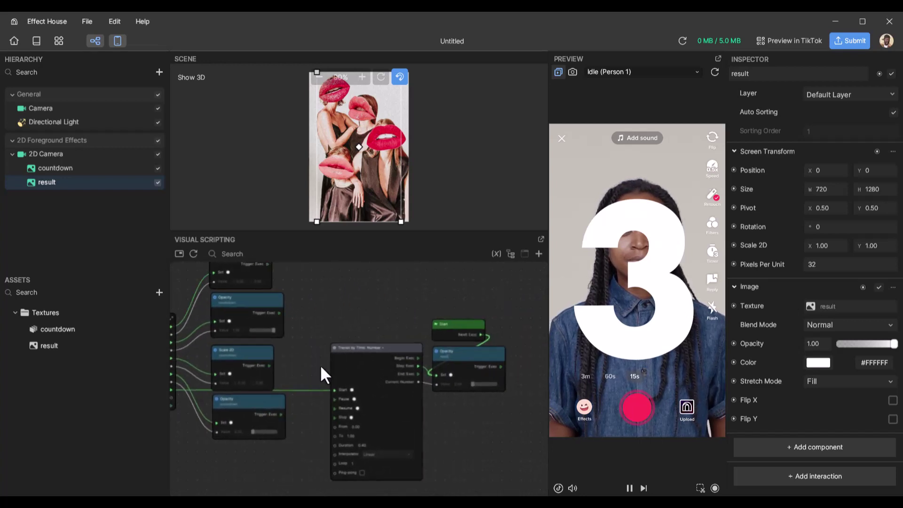
drag(324, 312, 510, 480)
drag(401, 352, 414, 340)
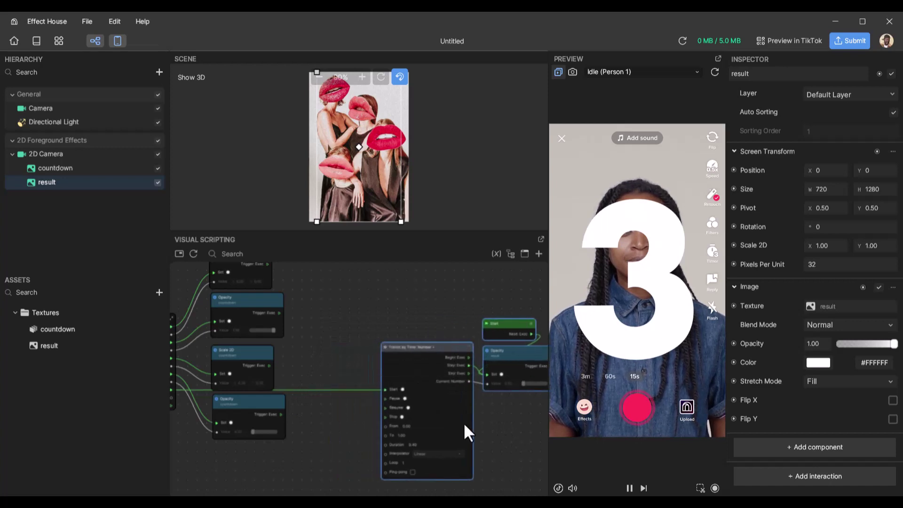
middle_drag(333, 419, 453, 395)
scroll(315, 399, up, 4)
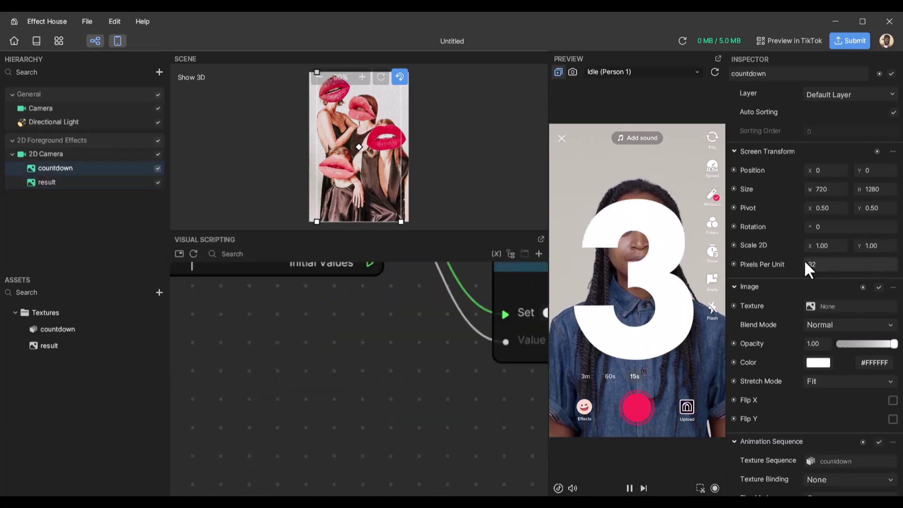
- Add a setter node for the countdown's Scale 2D and set its X and Y values to 0, 0
click(732, 245)
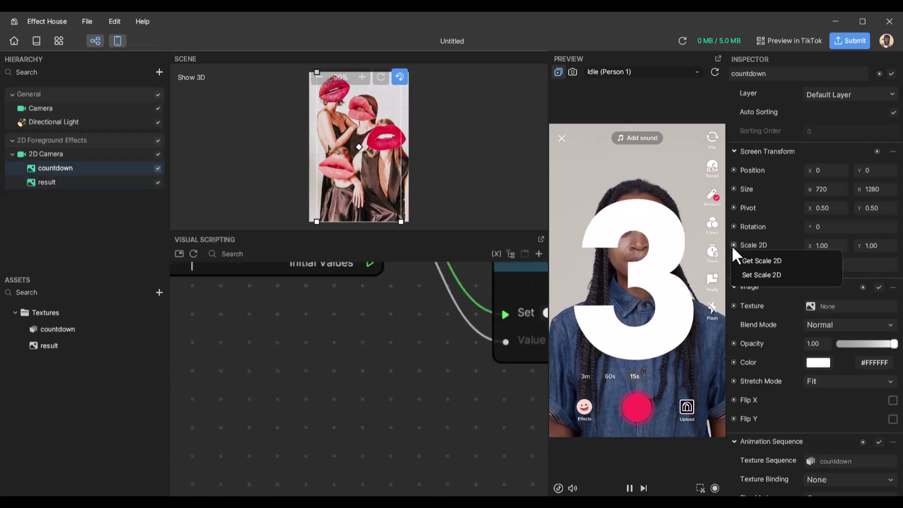
click(755, 274)
drag(480, 397, 323, 306)
click(301, 402)
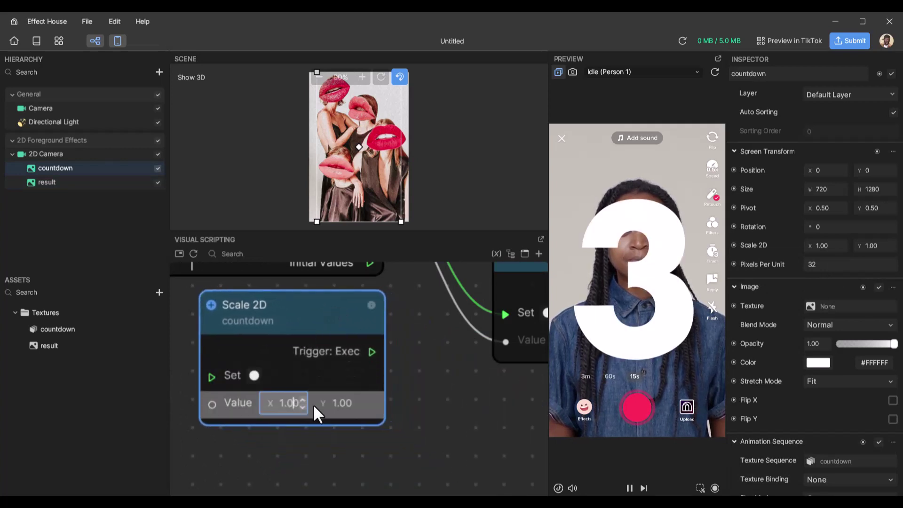
text(0)
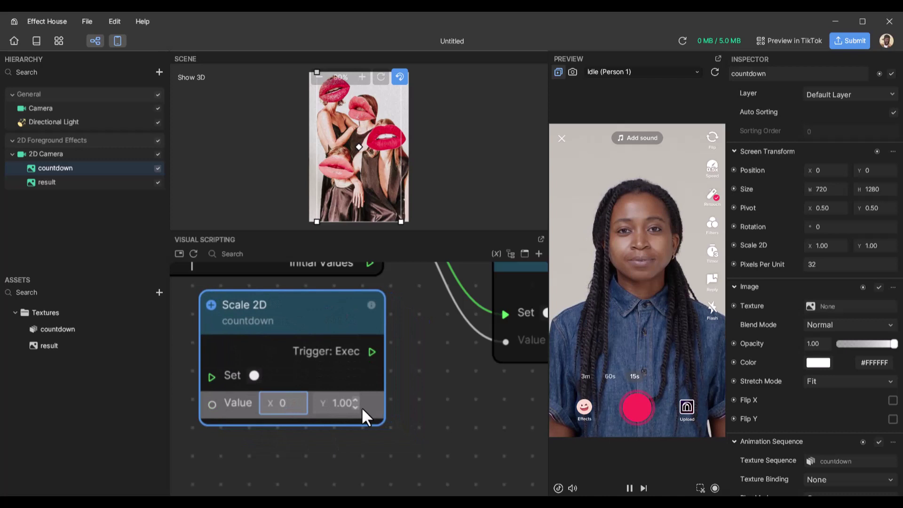
click(341, 402)
text(00)
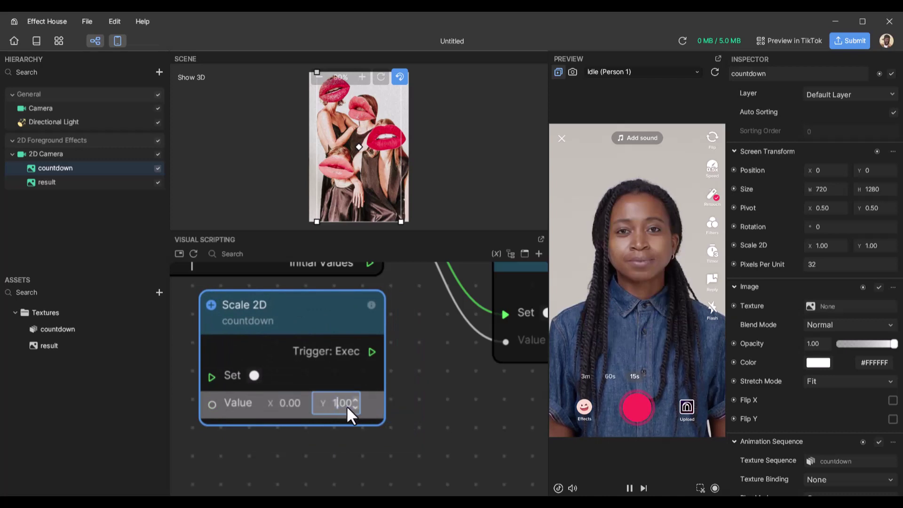
key(Return)
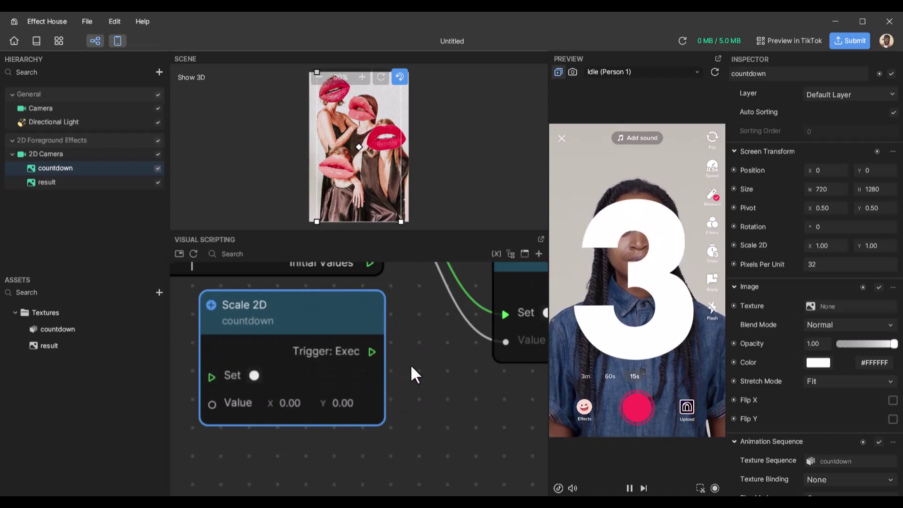
- Wire Number Fade's Initial Values into the Scale 2D setter and move the node further left
scroll(410, 364, down, 2)
drag(378, 282, 247, 374)
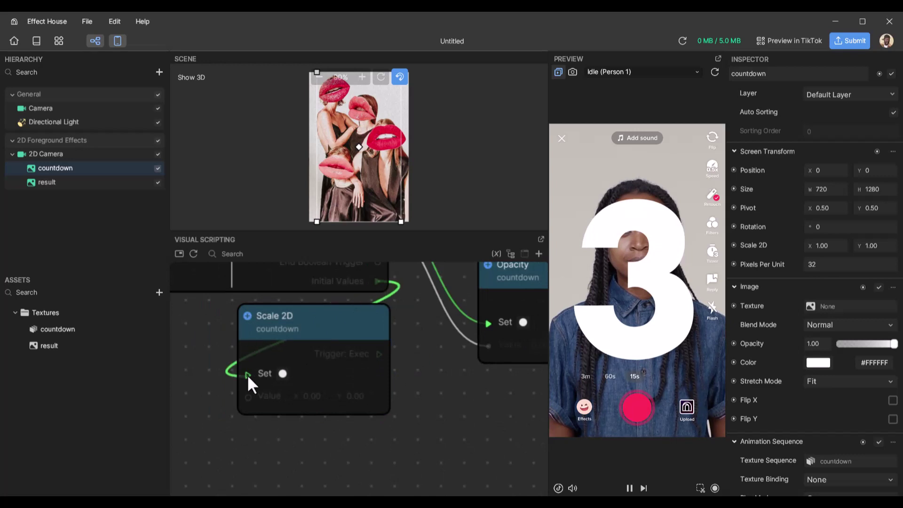
scroll(429, 384, up, 3)
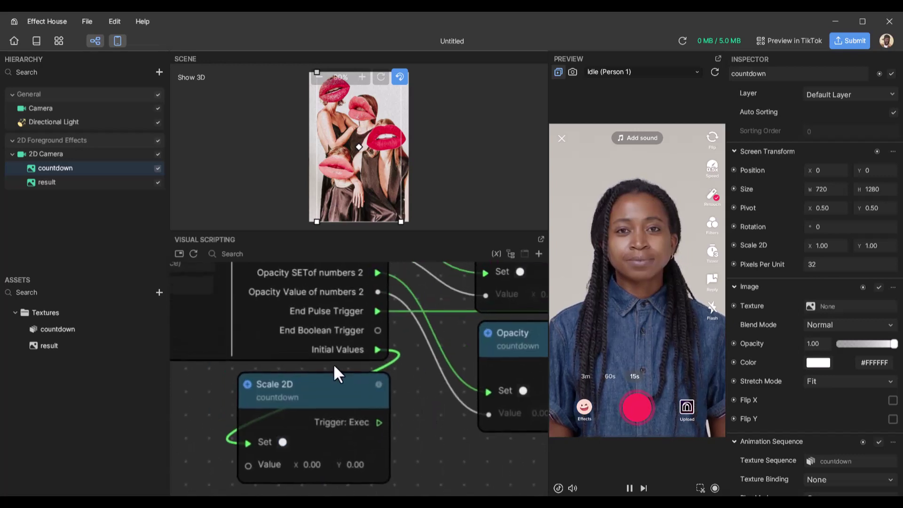
scroll(433, 411, down, 2)
scroll(445, 332, down, 1)
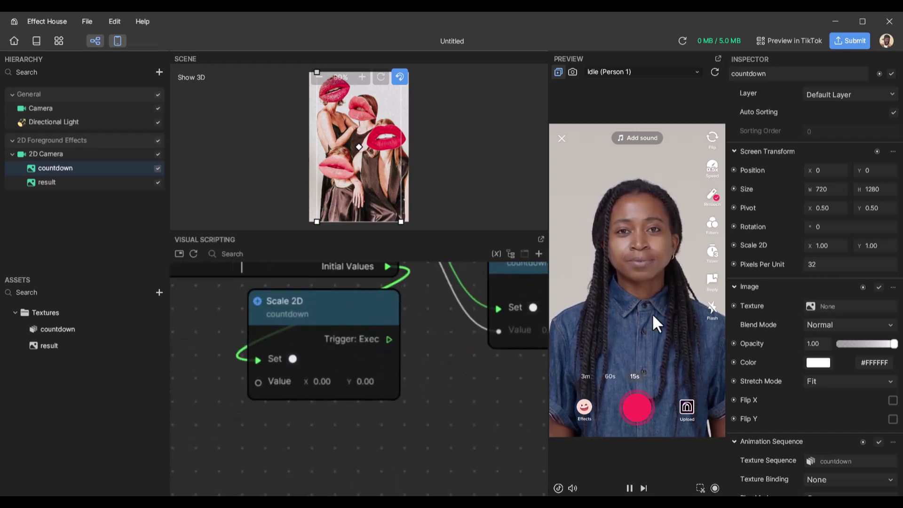
drag(370, 301, 284, 303)
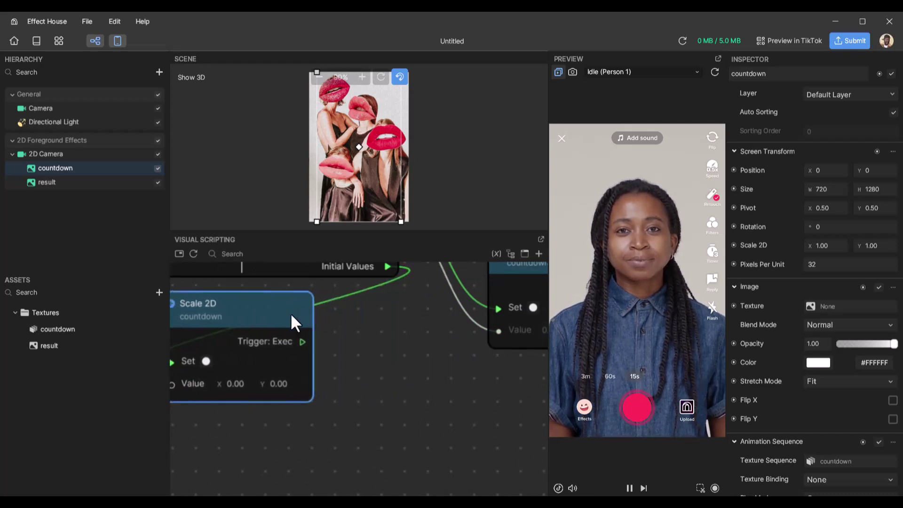
drag(301, 341, 317, 341)
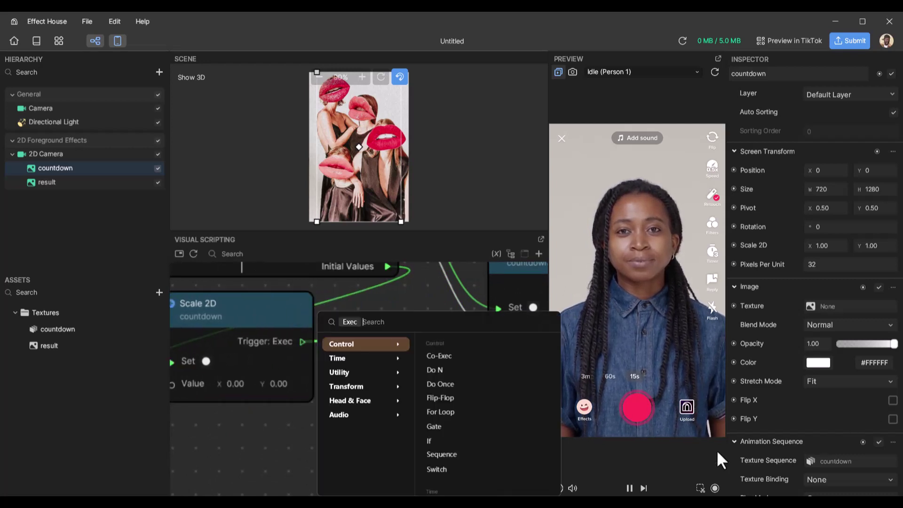
- Add a Set Stretch Mode node for the countdown with its value set to Fill
click(305, 446)
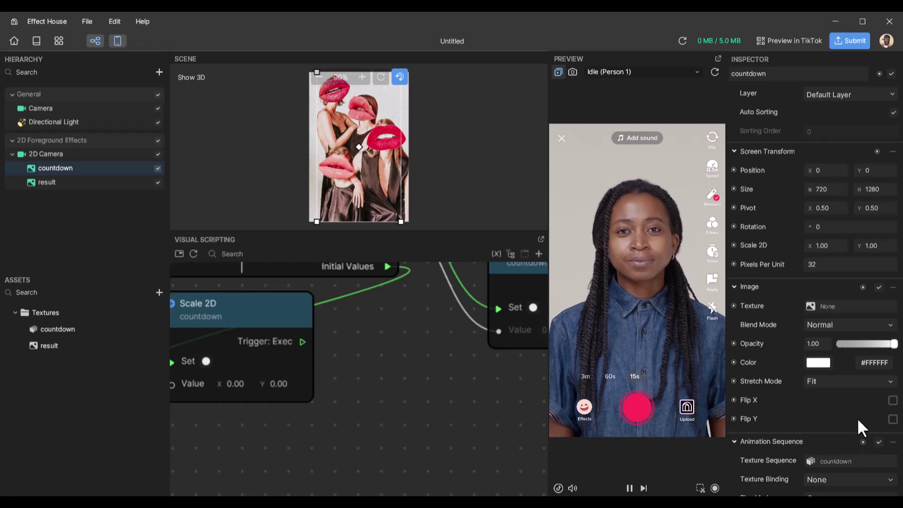
click(735, 382)
click(758, 410)
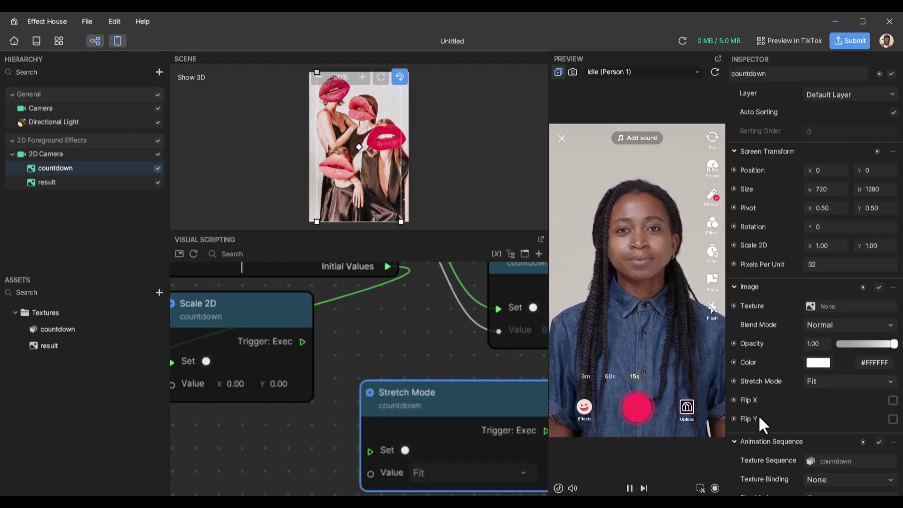
click(424, 472)
click(433, 439)
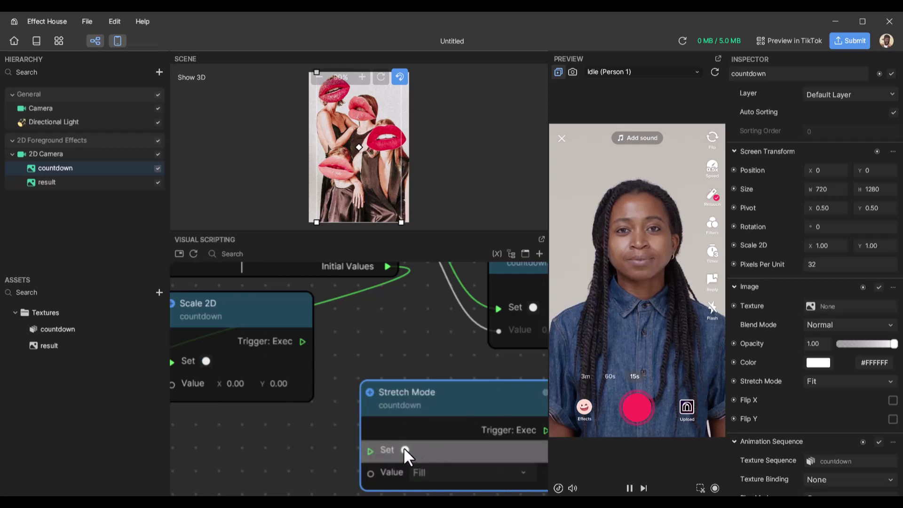
- Chain Stretch Mode after Scale 2D's Trigger: Exec and place both nodes lower in the graph
drag(303, 341, 372, 452)
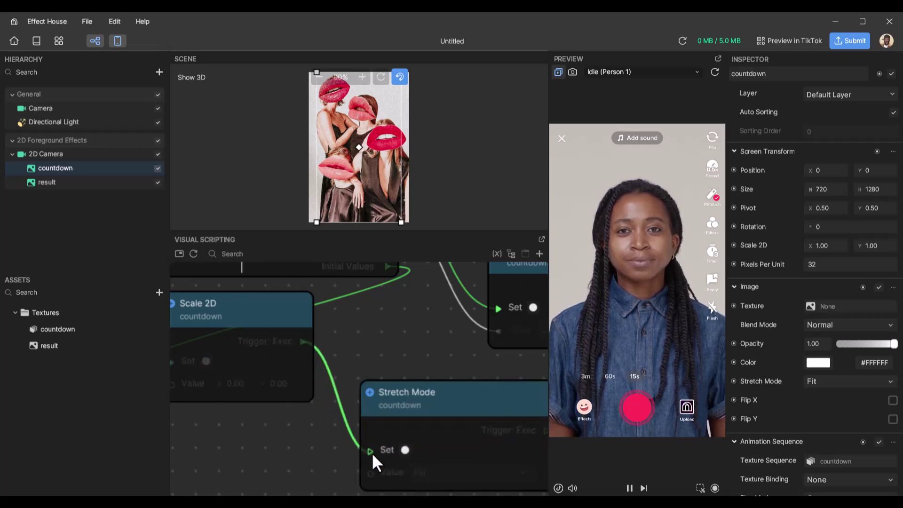
drag(442, 392, 408, 303)
drag(392, 448, 254, 346)
drag(359, 304, 412, 380)
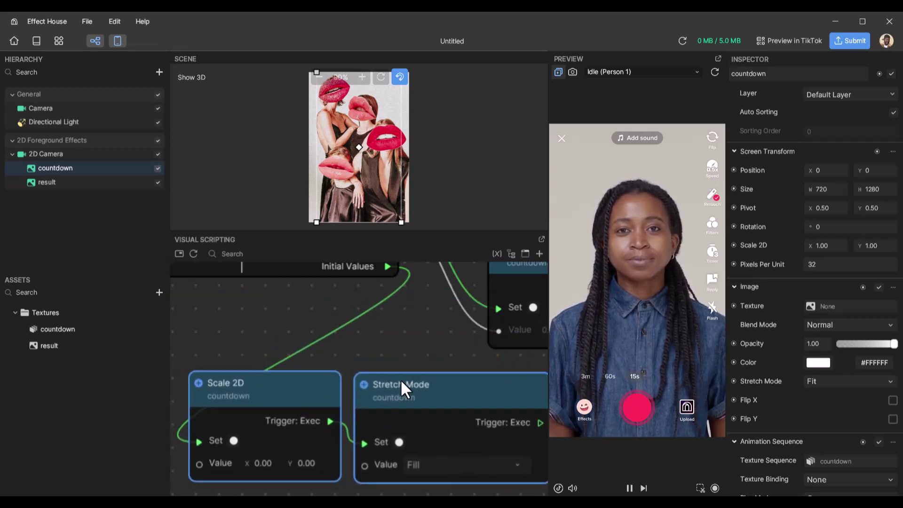
click(417, 357)
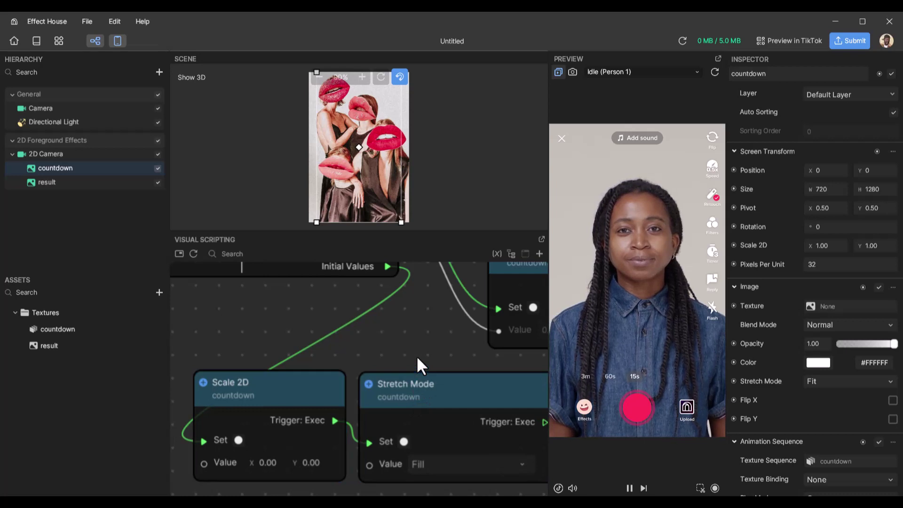
scroll(417, 357, down, 5)
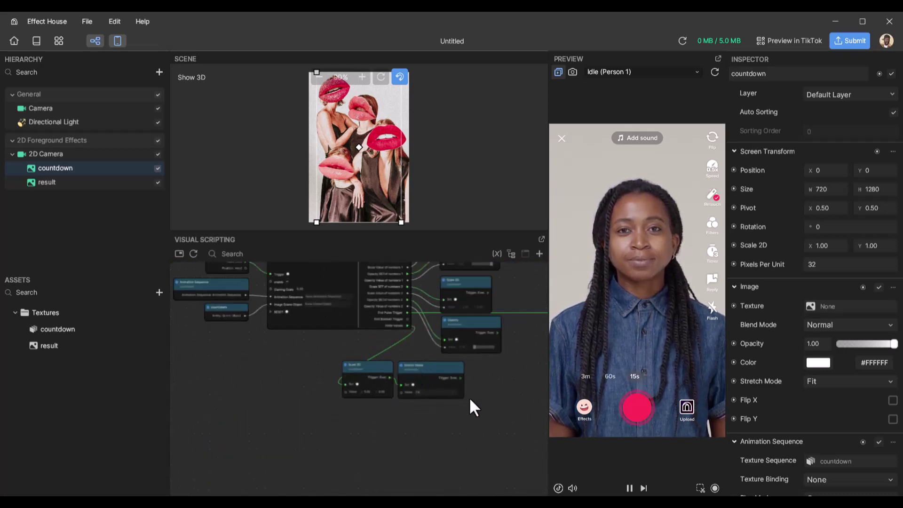
- Fit the whole node graph into view, then tap the preview to play the countdown into the result image
middle_drag(469, 397, 407, 472)
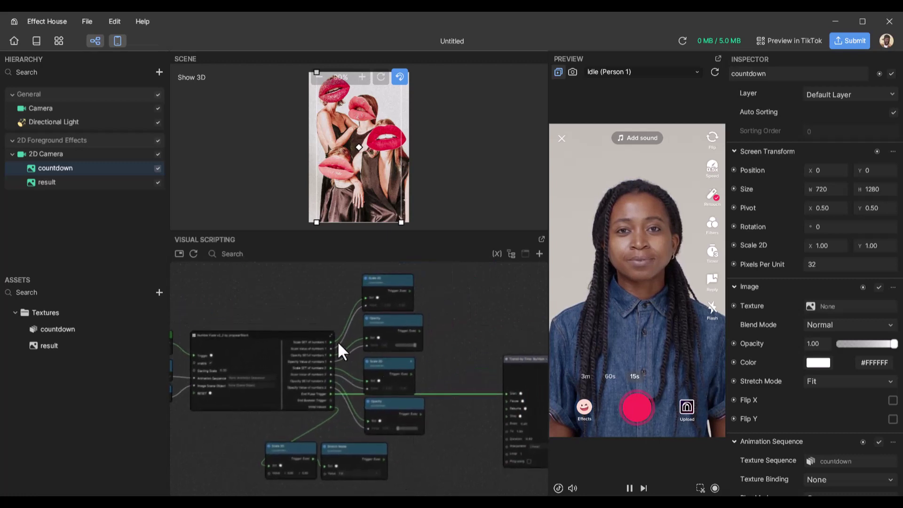
middle_drag(438, 340, 538, 348)
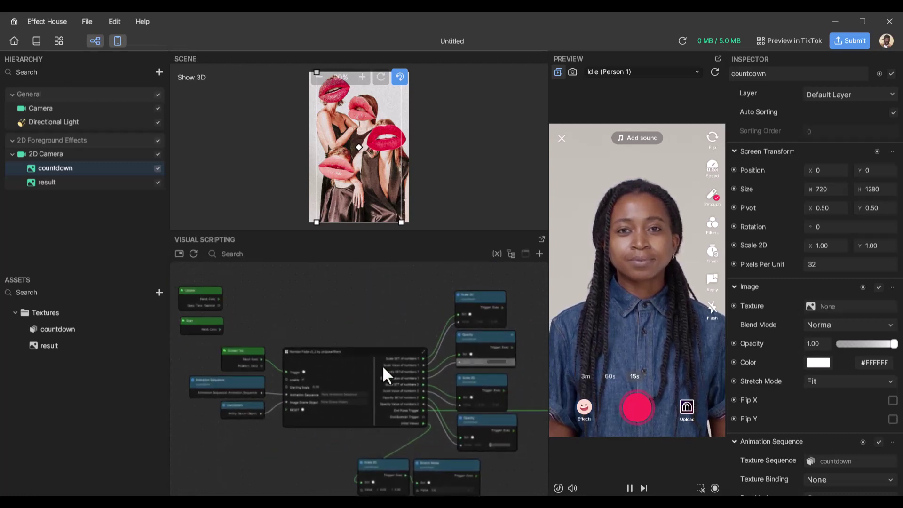
scroll(382, 365, down, 3)
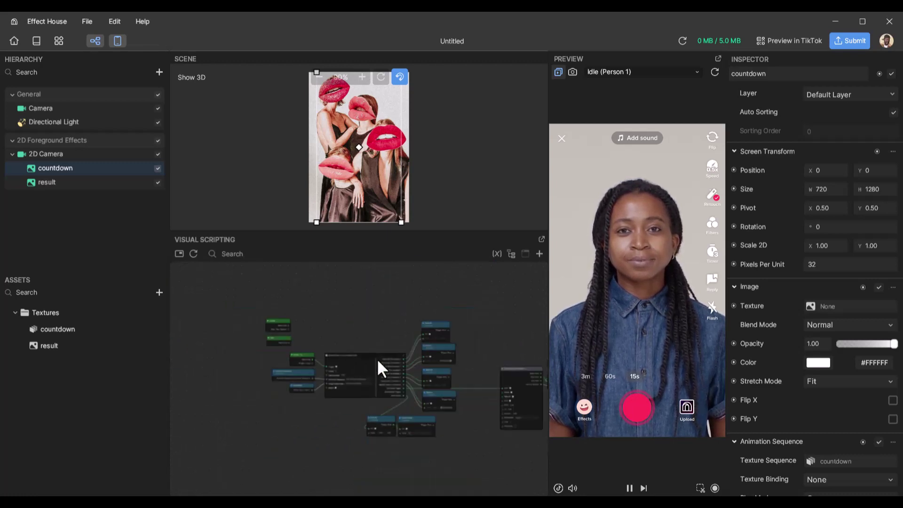
click(193, 254)
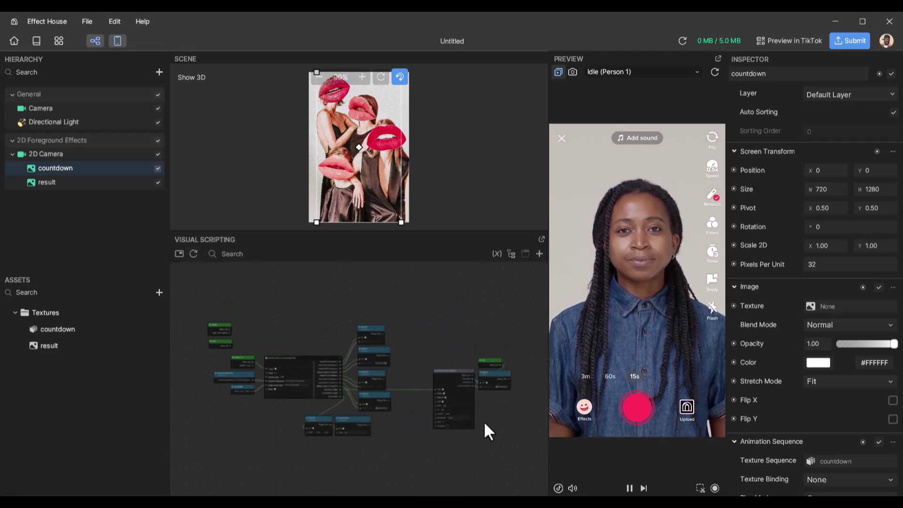
click(622, 303)
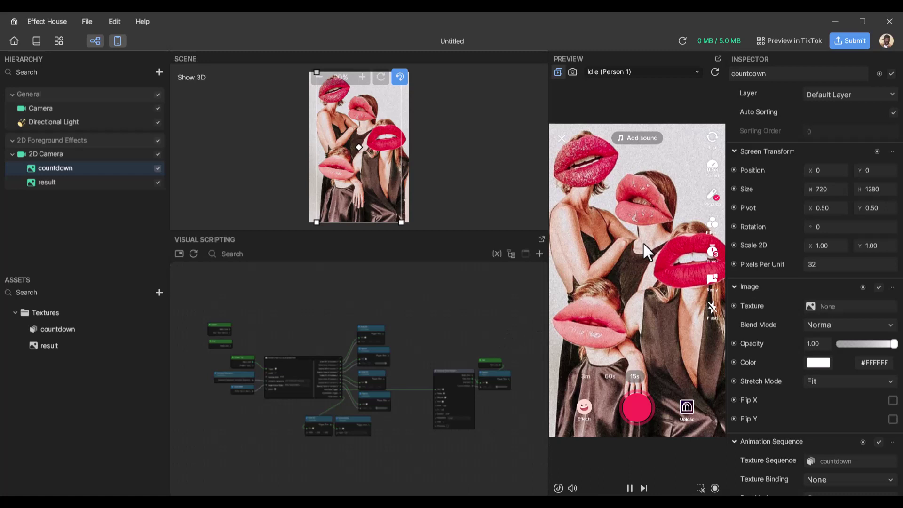
- Zoom in on the Number Fade node and restart the preview to replay the countdown
scroll(384, 325, up, 5)
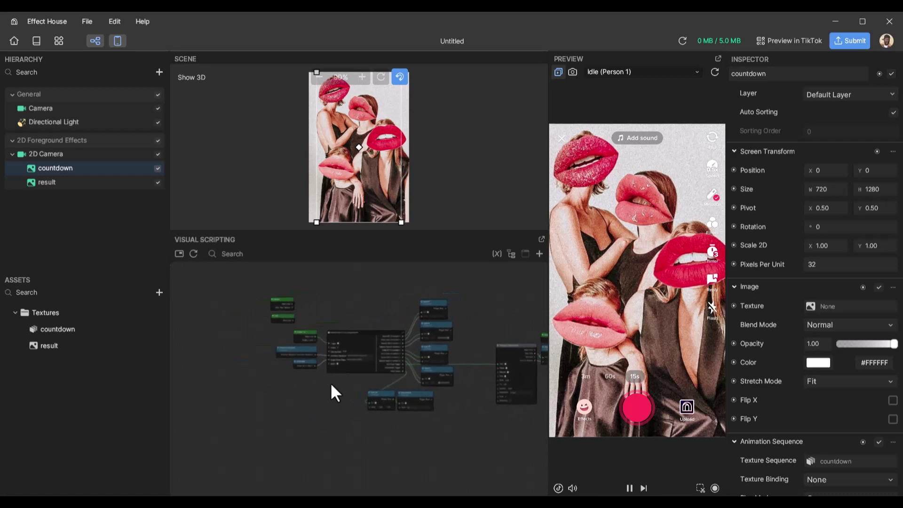
scroll(332, 386, up, 5)
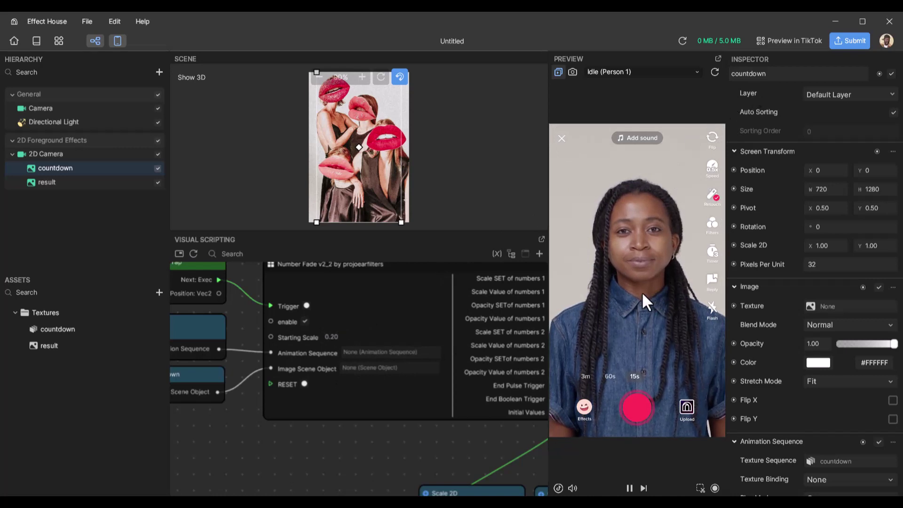
click(714, 72)
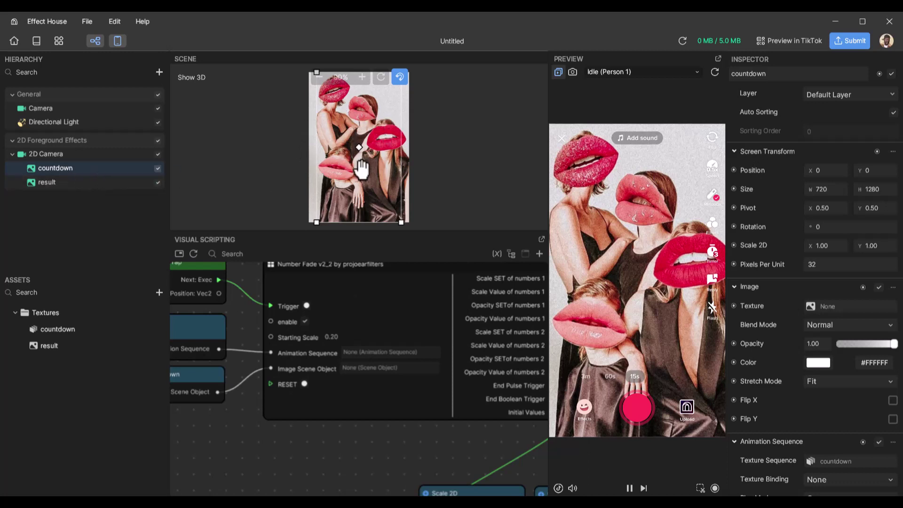
- Move the countdown image lower, restart the preview, then return the image to the centre at 0, 0
drag(361, 170, 365, 221)
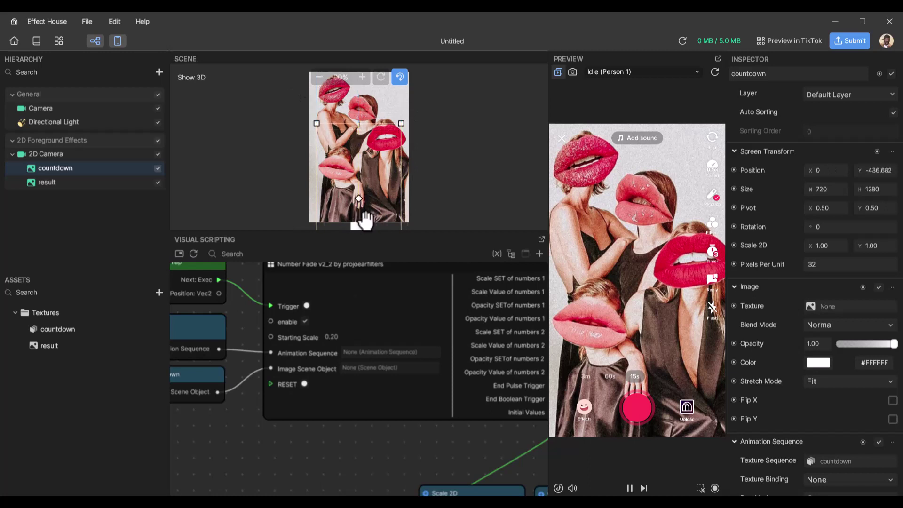
click(713, 72)
drag(377, 175, 374, 123)
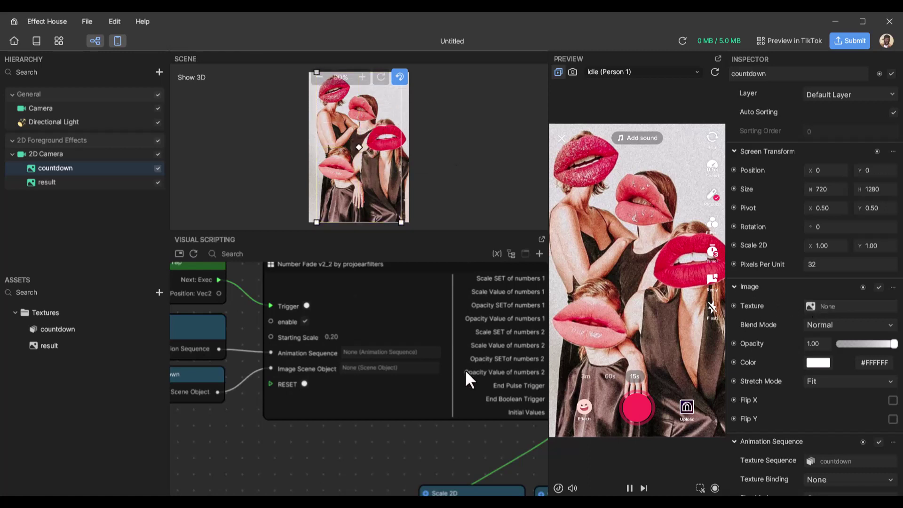
scroll(466, 372, down, 4)
drag(501, 284, 442, 302)
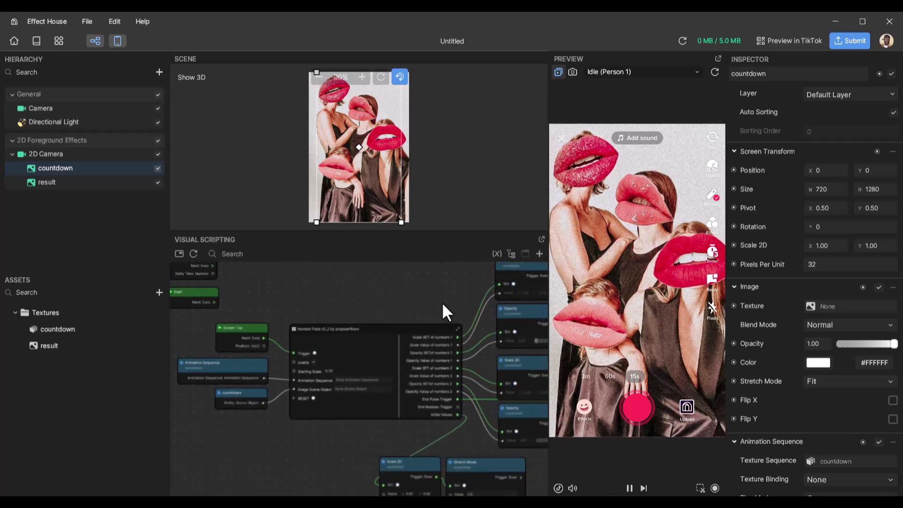